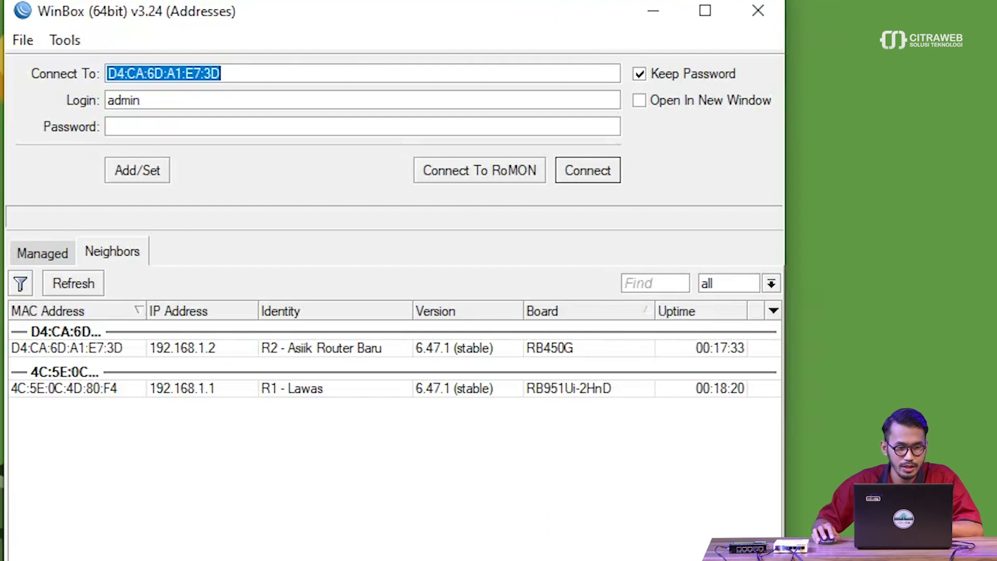
Set WinBox's target to R1 - Lawas at 192.168.1.1, then bring up the browser's User Manager login page
{"action": "left_click", "coordinate": [171, 389]}
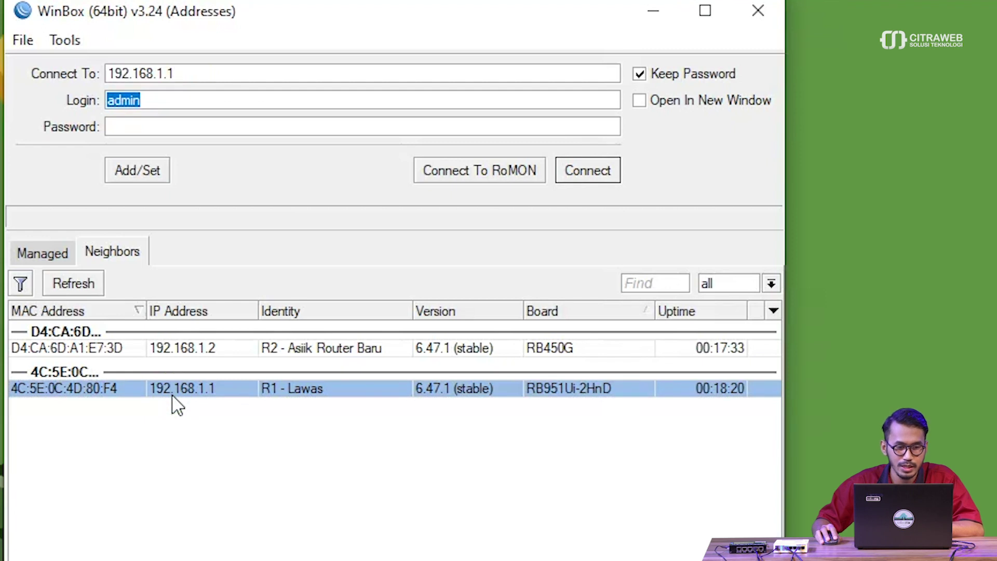
{"action": "left_click", "coordinate": [660, 17]}
{"action": "left_click", "coordinate": [554, 545]}
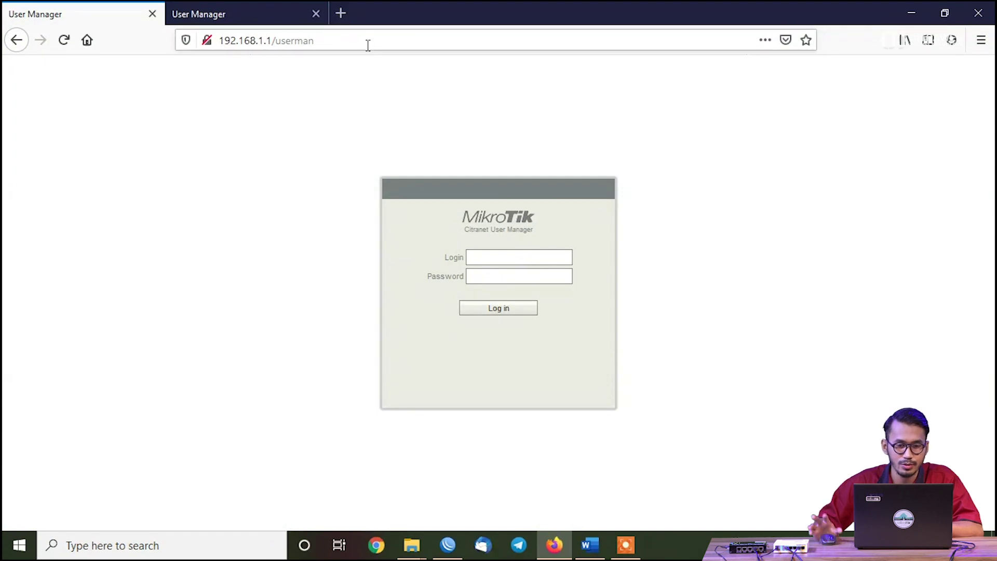
Log in as admin to 192.168.1.1's User Manager, page through users 2–5, then switch to the 192.168.1.2 tab
{"action": "type", "text": "admin"}
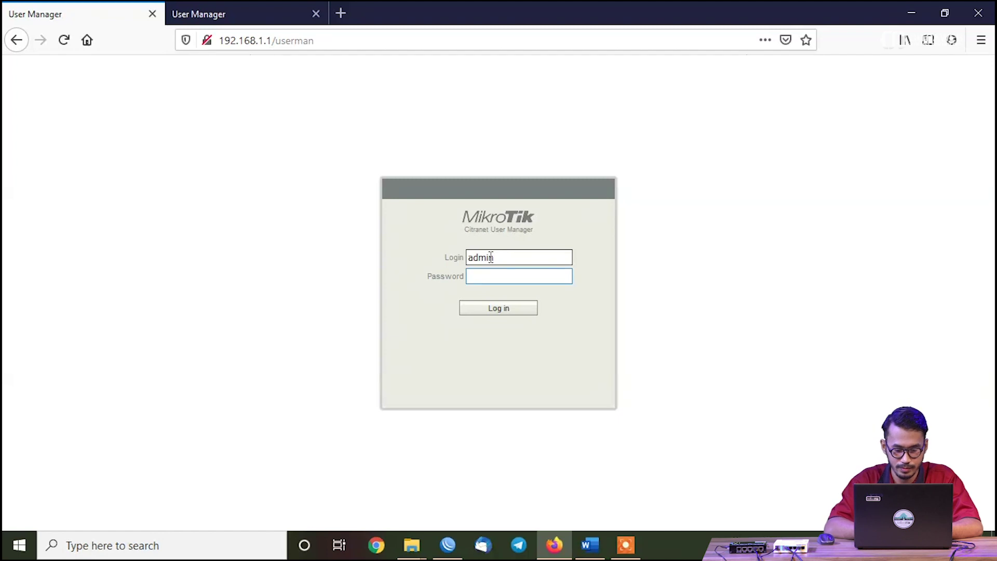
{"action": "type", "text": "1234"}
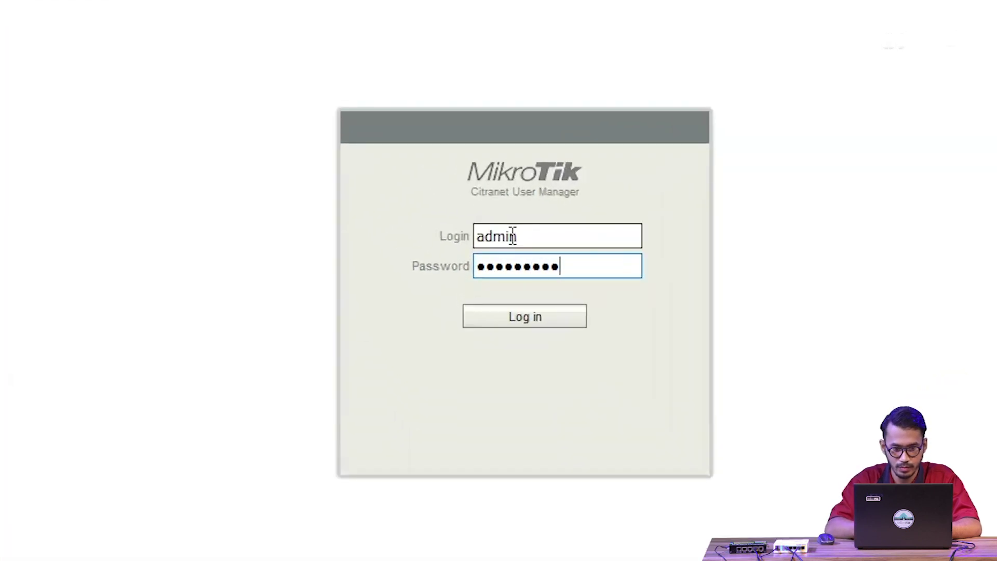
{"action": "key", "text": "Return"}
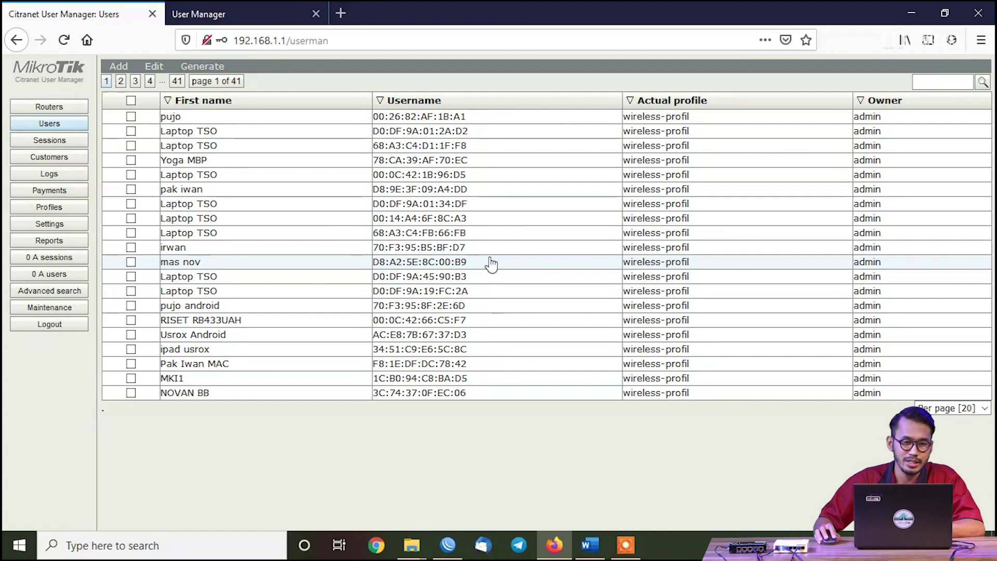
{"action": "left_click", "coordinate": [120, 81]}
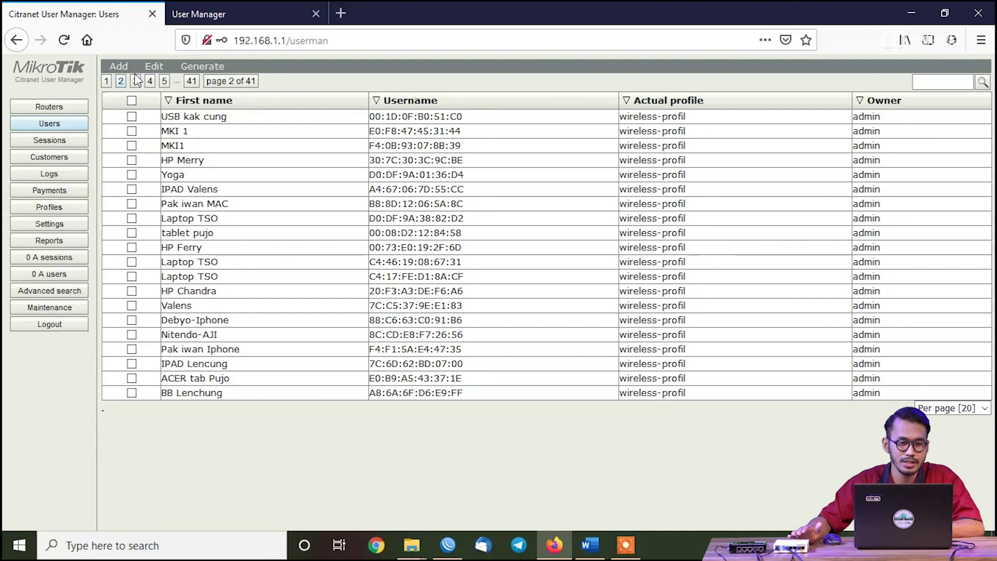
{"action": "left_click", "coordinate": [135, 81]}
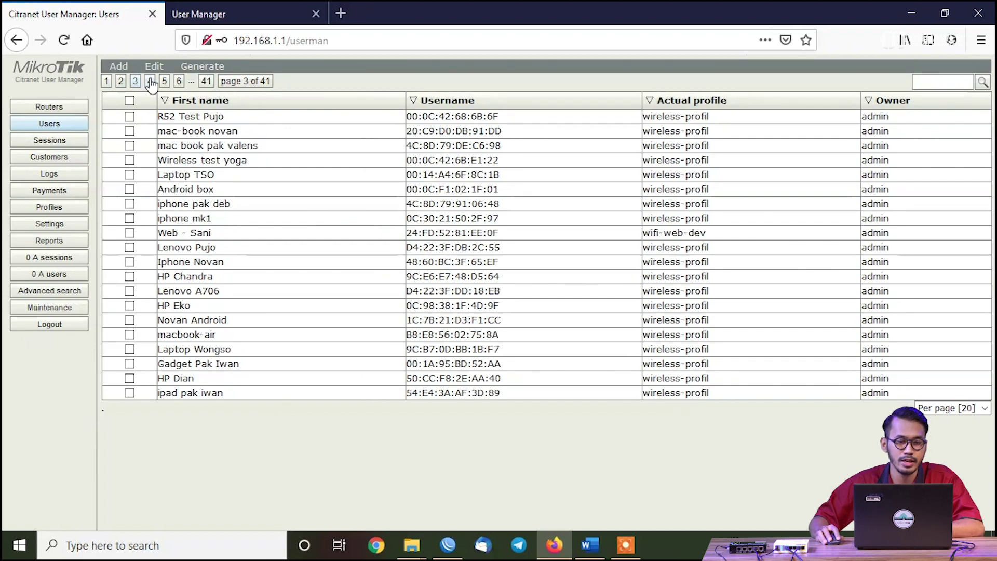
{"action": "left_click", "coordinate": [150, 81]}
{"action": "left_click", "coordinate": [164, 81]}
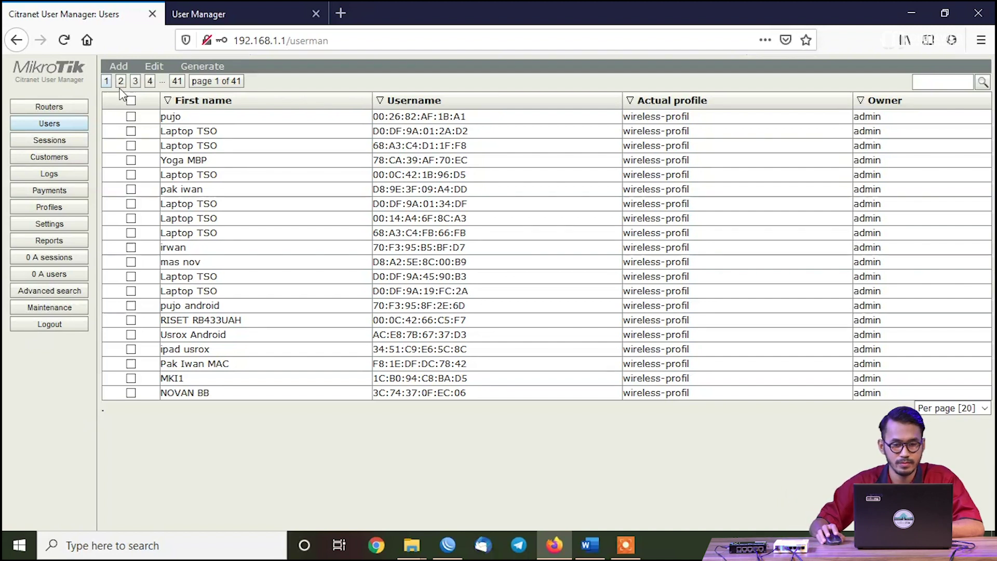
{"action": "left_click", "coordinate": [226, 2]}
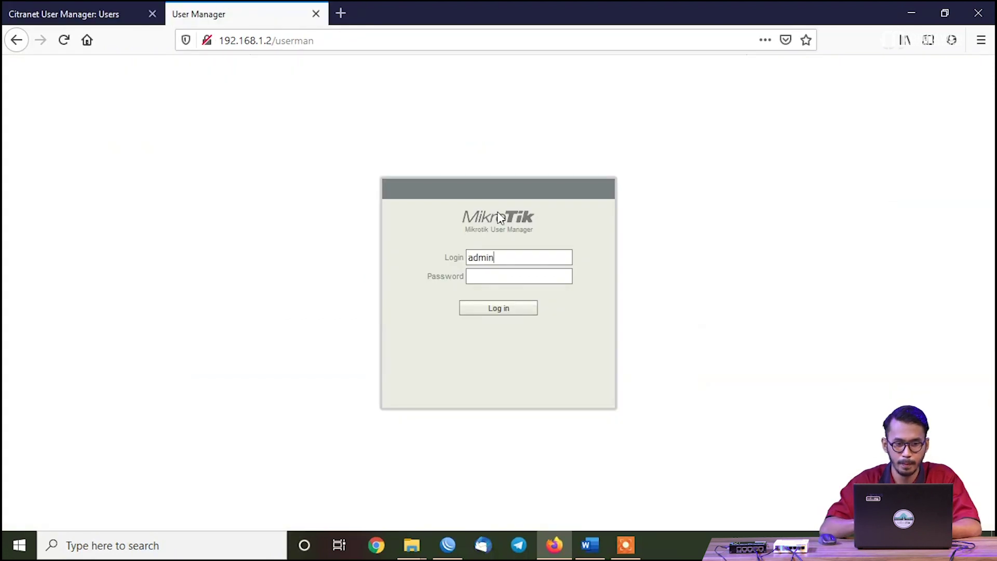
Log in to 192.168.1.2's User Manager and check its empty Routers, Users and Sessions lists
{"action": "key", "text": "Return"}
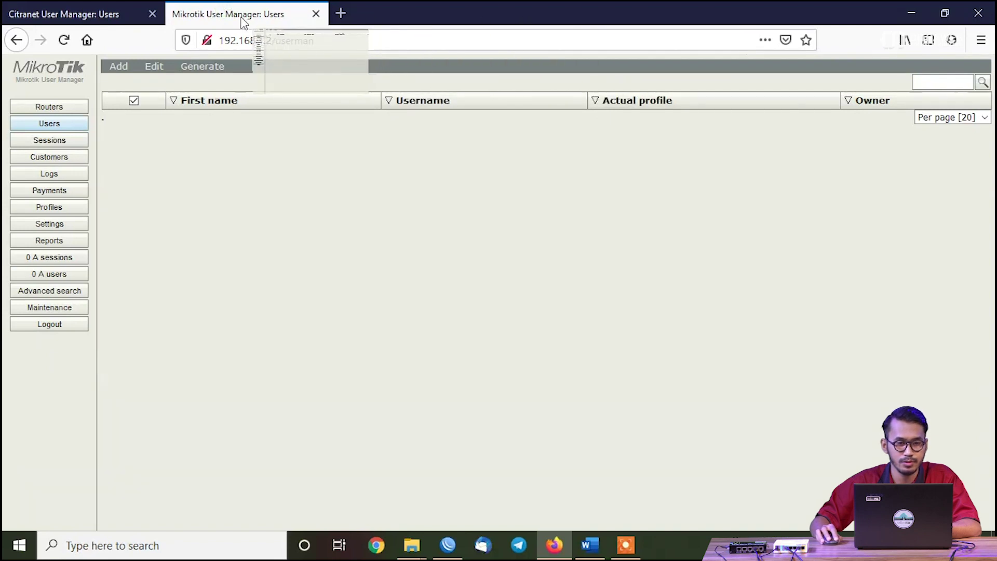
{"action": "left_click", "coordinate": [65, 108]}
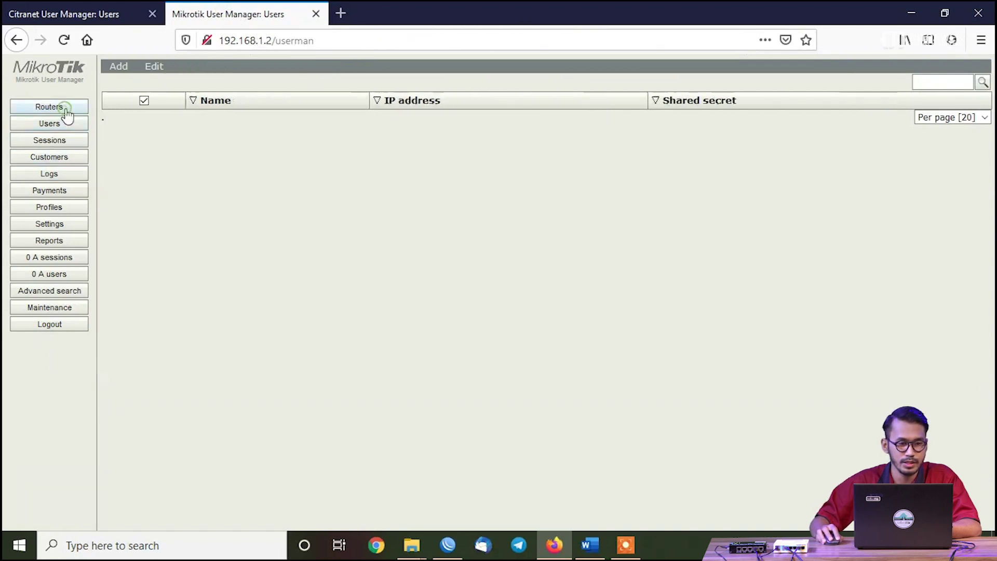
{"action": "left_click", "coordinate": [57, 128]}
{"action": "left_click", "coordinate": [52, 140]}
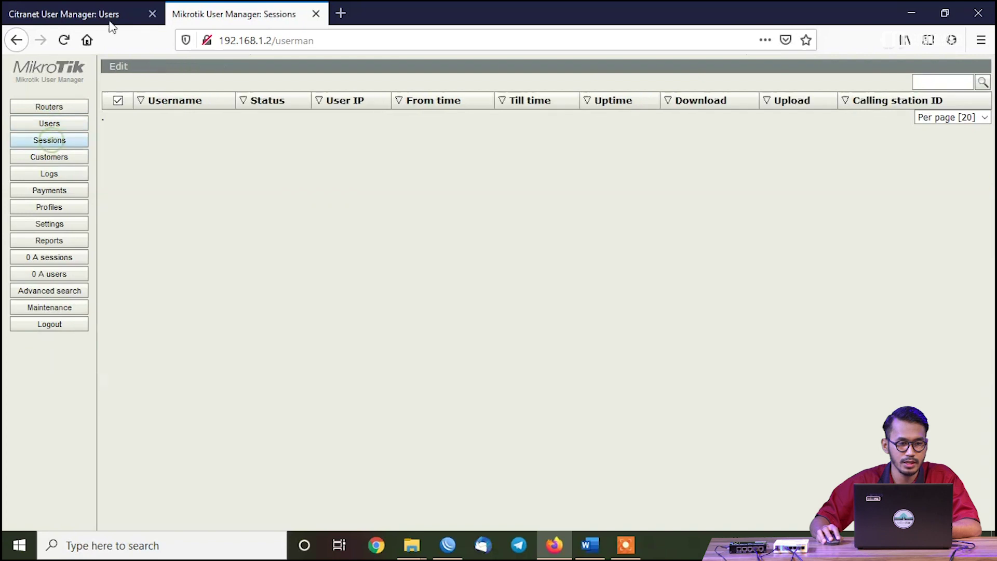
Compare with 192.168.1.1's populated Routers and Users lists
{"action": "left_click", "coordinate": [104, 16]}
{"action": "left_click", "coordinate": [46, 107]}
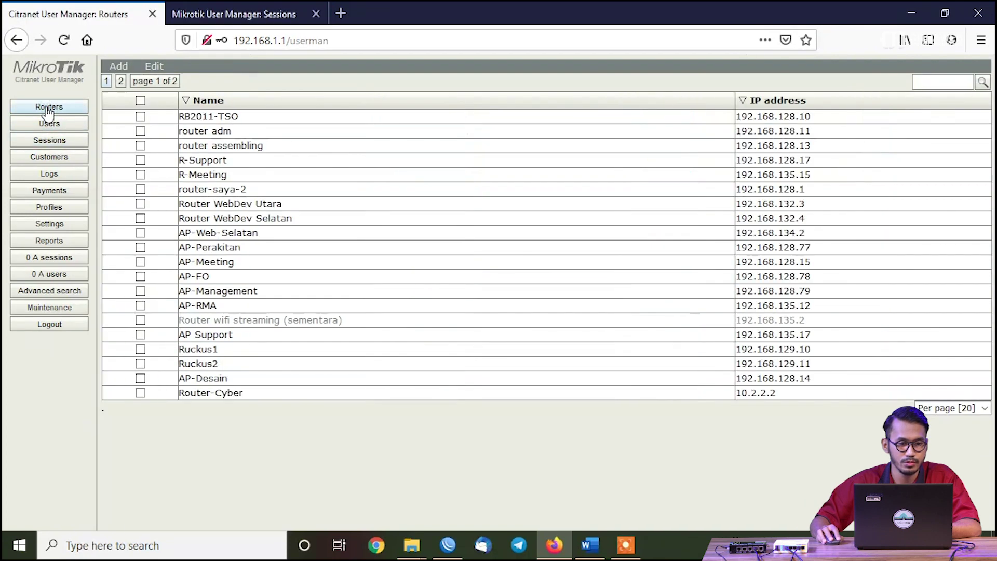
{"action": "left_click", "coordinate": [49, 124]}
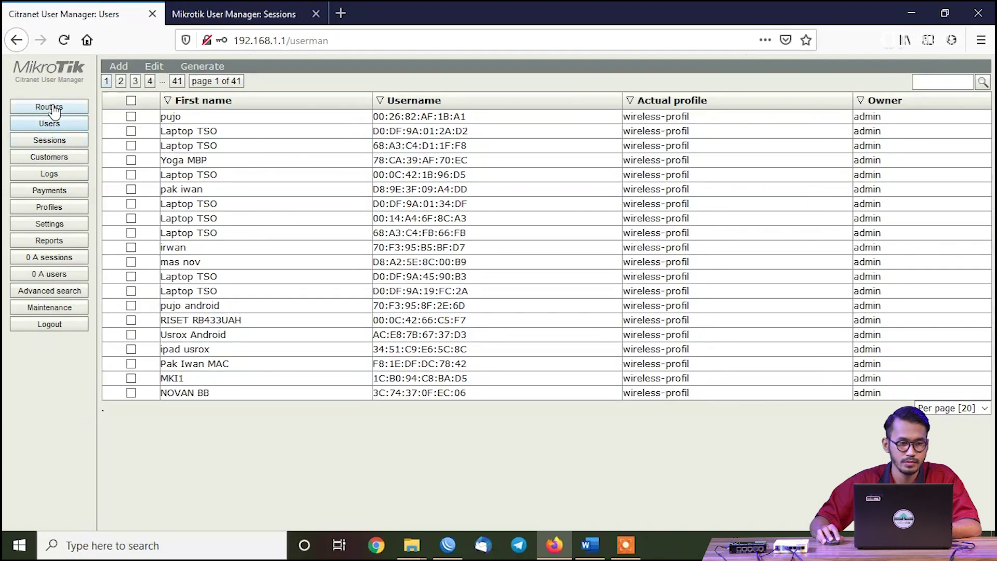
{"action": "left_click", "coordinate": [52, 107]}
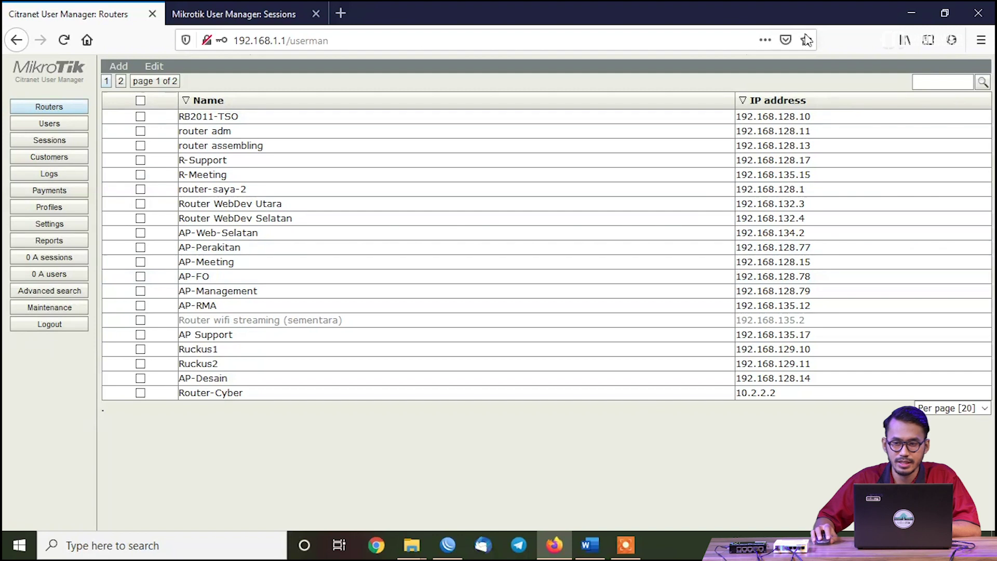
Connect WinBox to R1 - Lawas at 192.168.1.1
{"action": "left_click", "coordinate": [904, 14]}
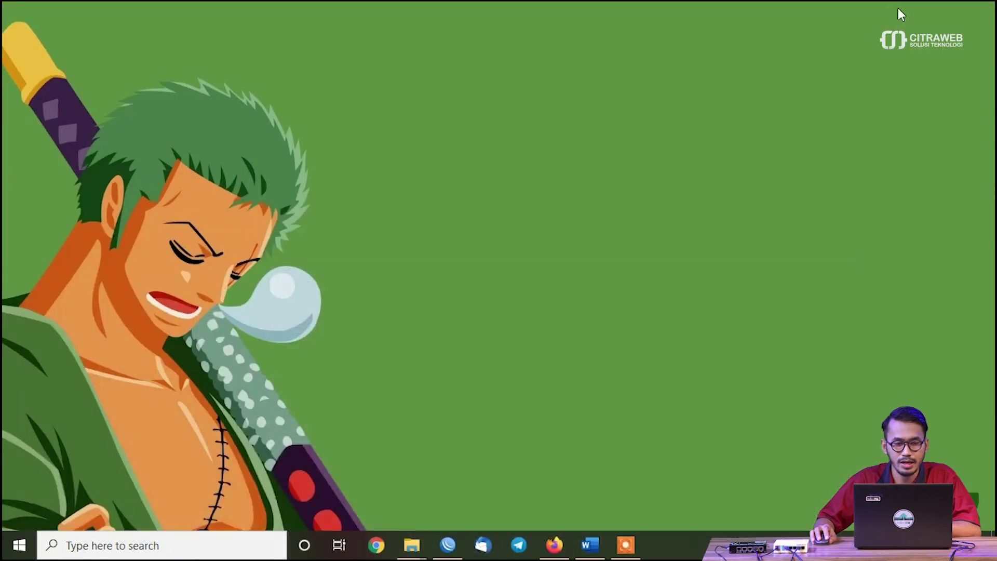
{"action": "left_click", "coordinate": [458, 548]}
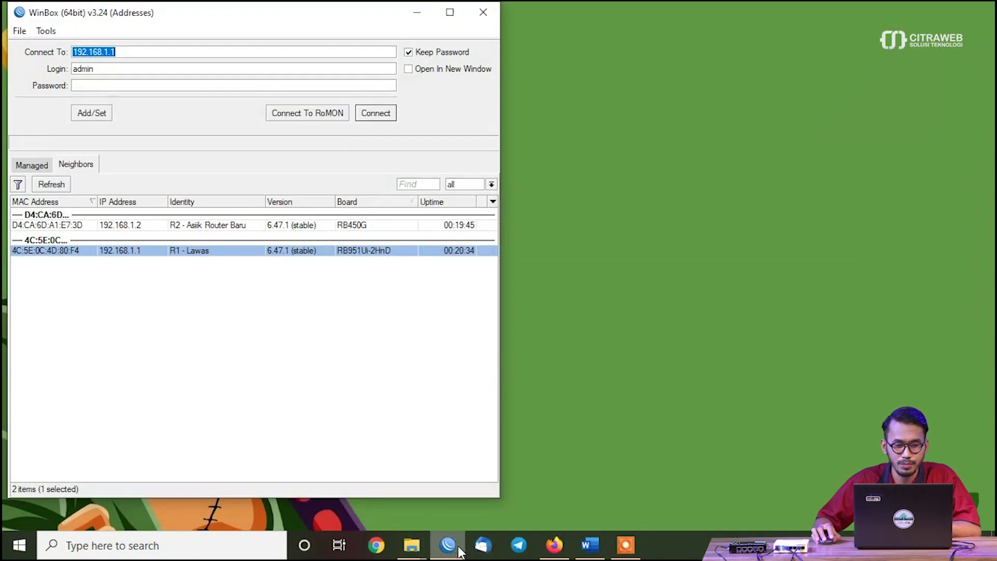
{"action": "left_click", "coordinate": [117, 253]}
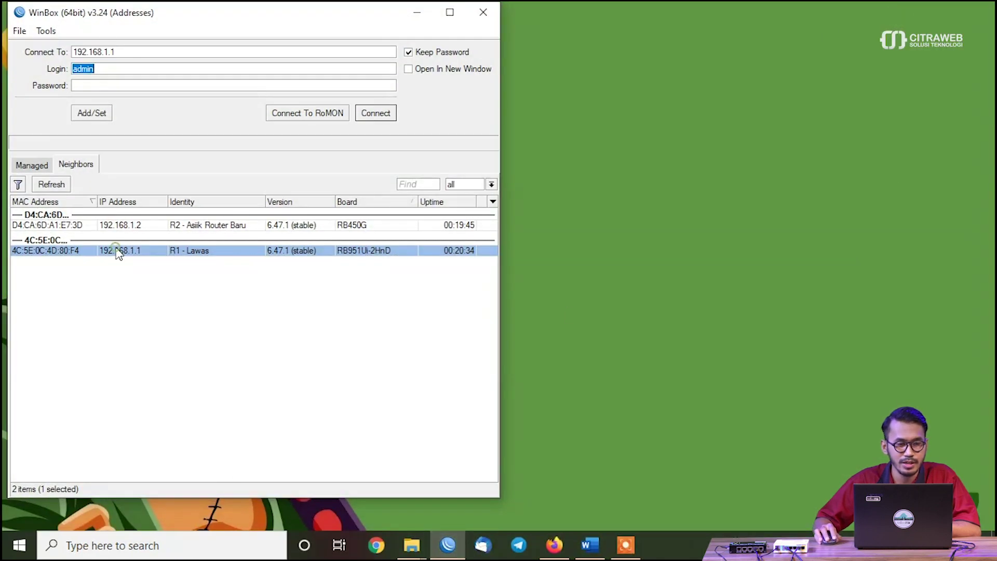
{"action": "left_click", "coordinate": [375, 113]}
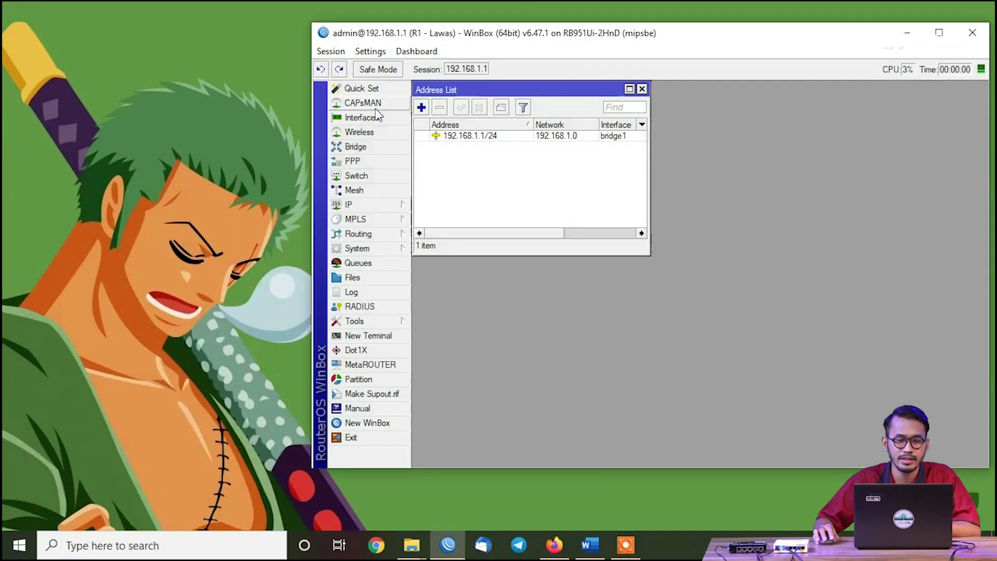
Maximize the R1 session and open a terminal at its command prompt
{"action": "left_click", "coordinate": [642, 88]}
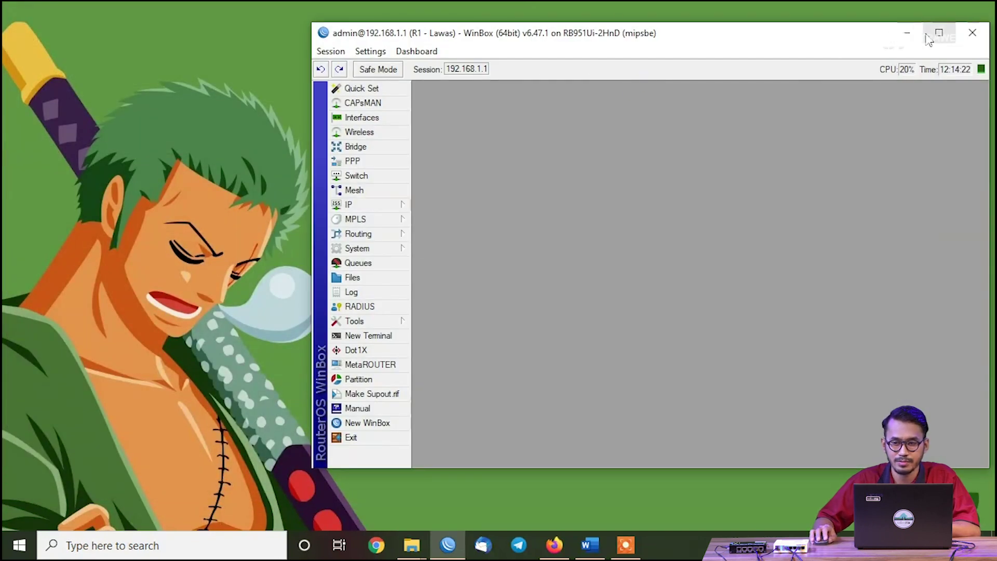
{"action": "left_click", "coordinate": [938, 33]}
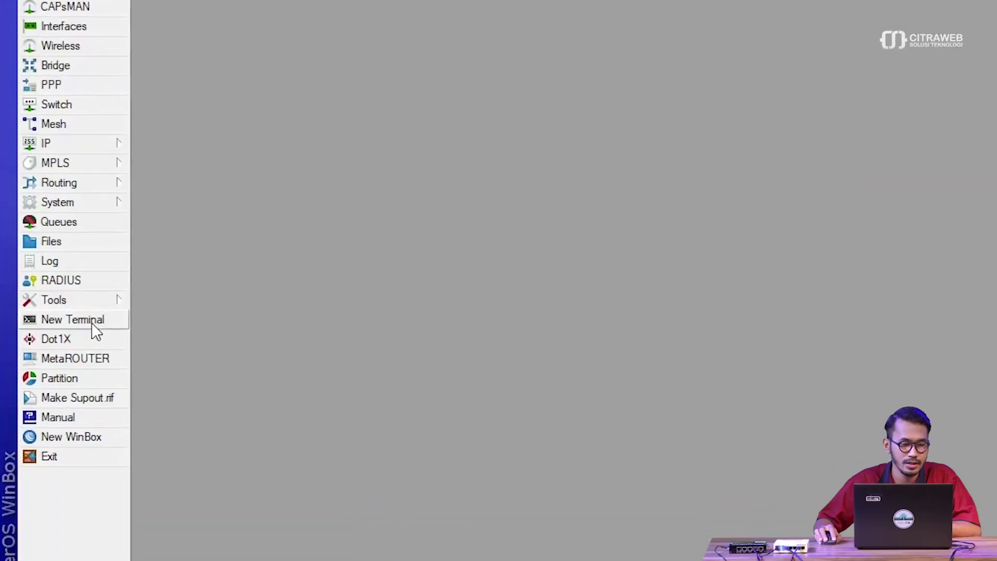
{"action": "left_click", "coordinate": [75, 313]}
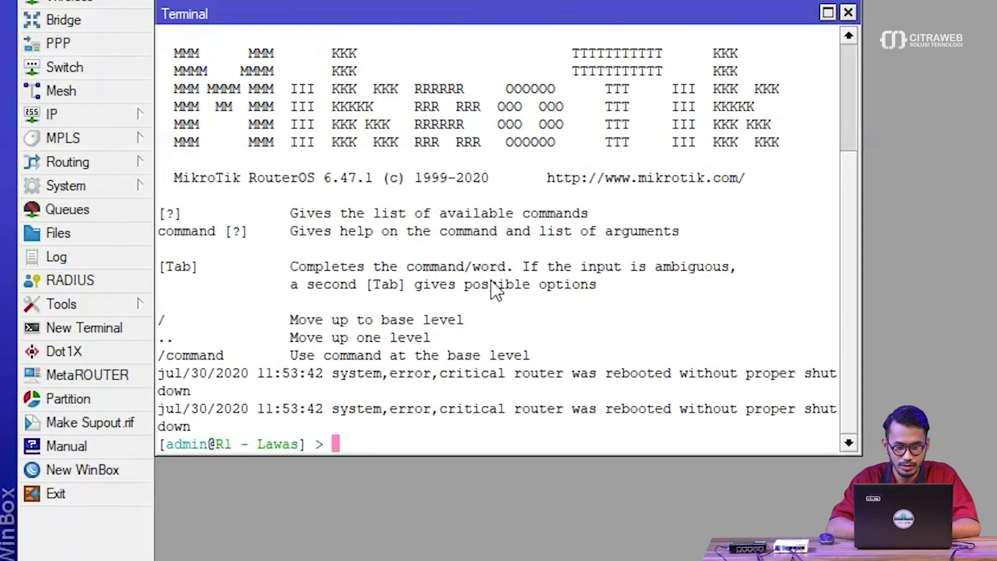
Run tool user-manager database save name=Backup-Userman on R1 and confirm 'Database backup saved'
{"action": "type", "text": "tool "}
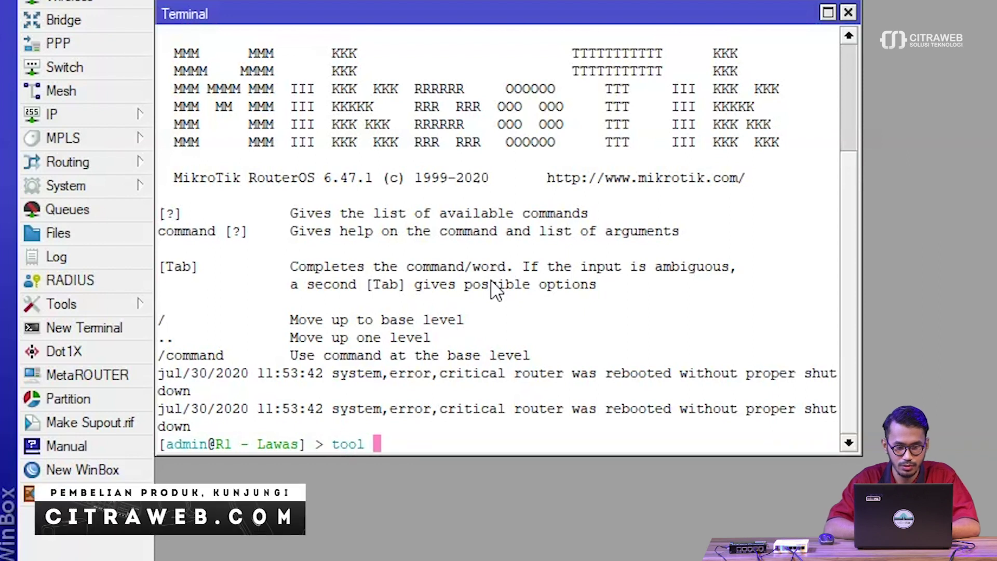
{"action": "type", "text": "user"}
{"action": "key", "text": "Tab"}
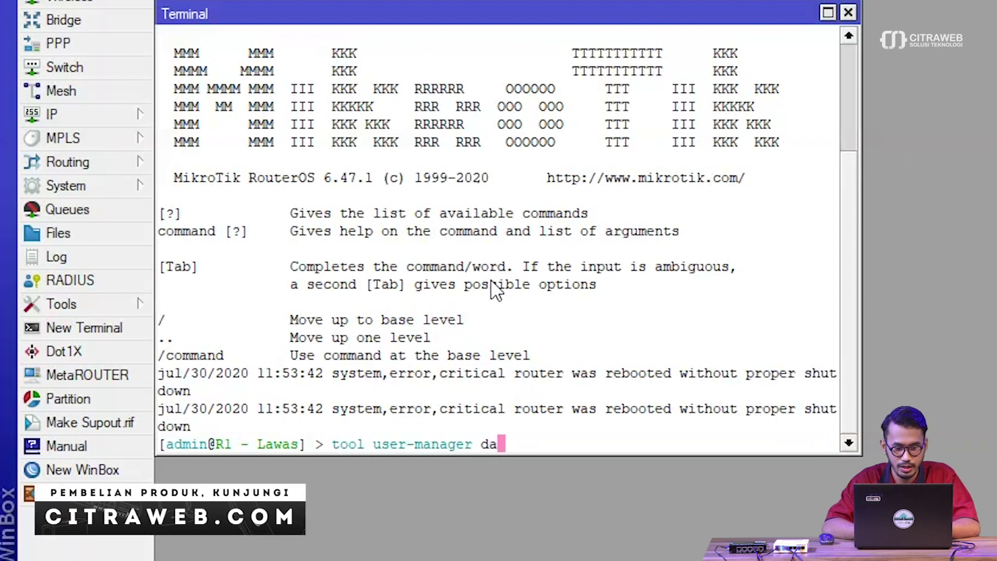
{"action": "type", "text": "data"}
{"action": "key", "text": "Tab"}
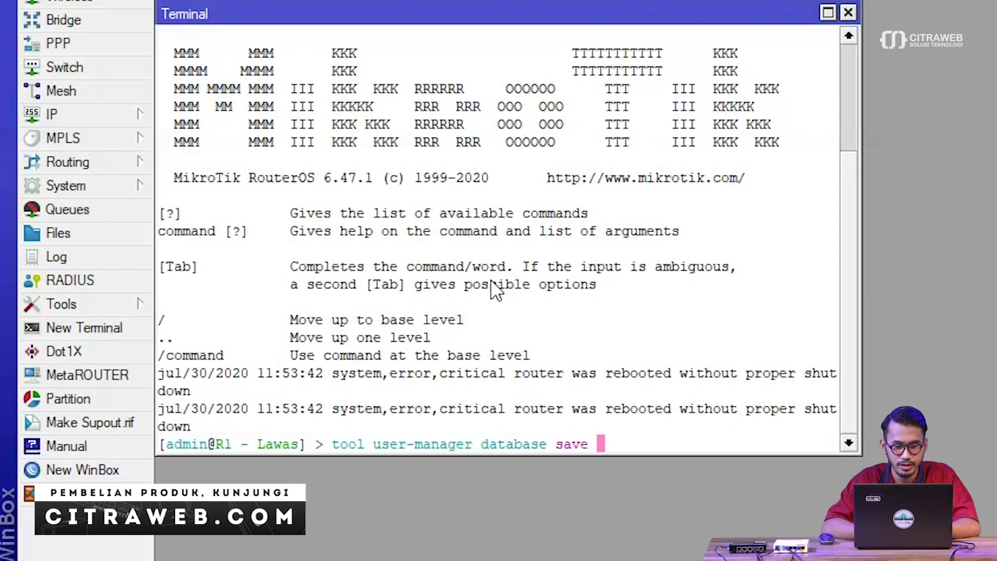
{"action": "key", "text": "Tab"}
{"action": "key", "text": "Tab"}
{"action": "type", "text": "name="}
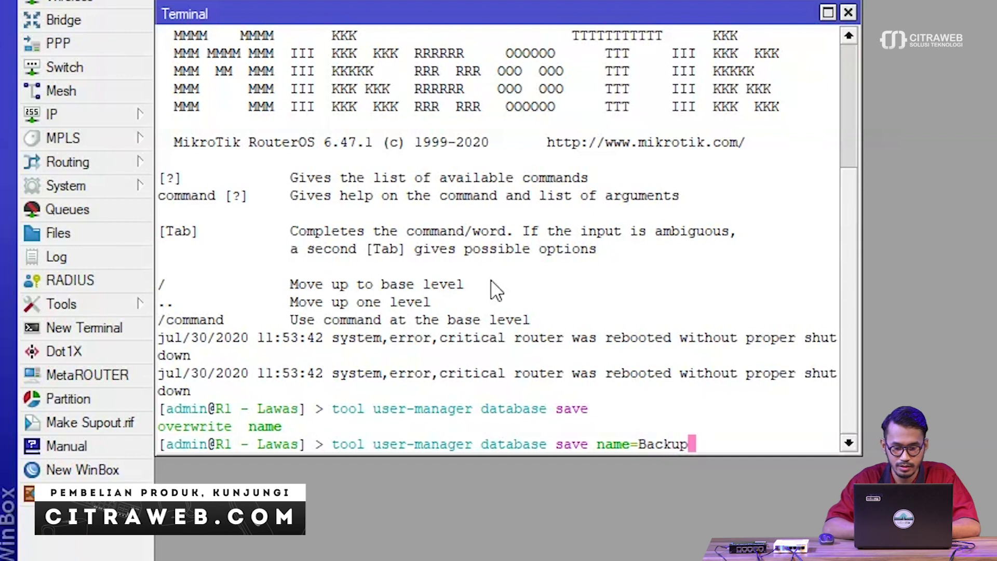
{"action": "type", "text": "Backup-Userman"}
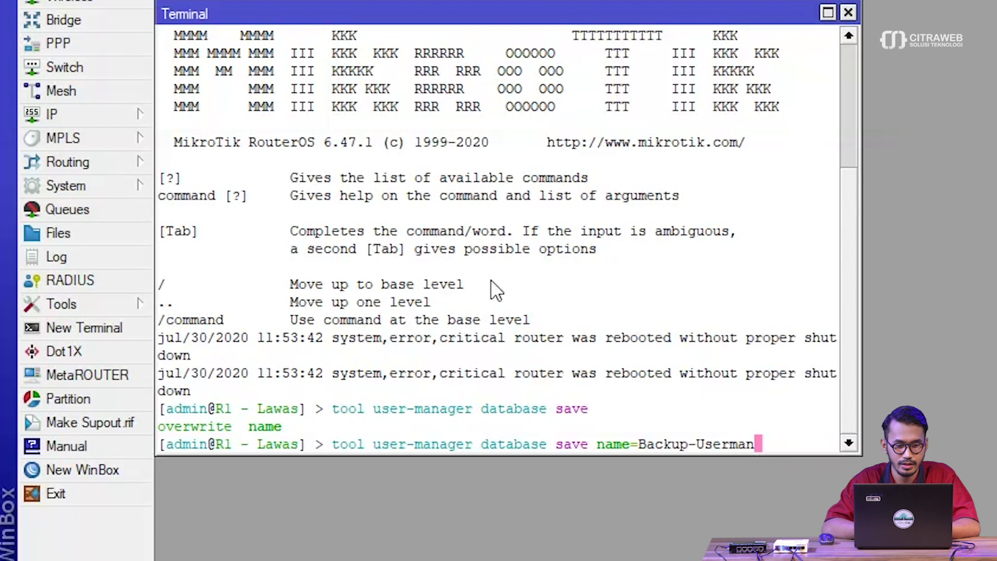
{"action": "key", "text": "Return"}
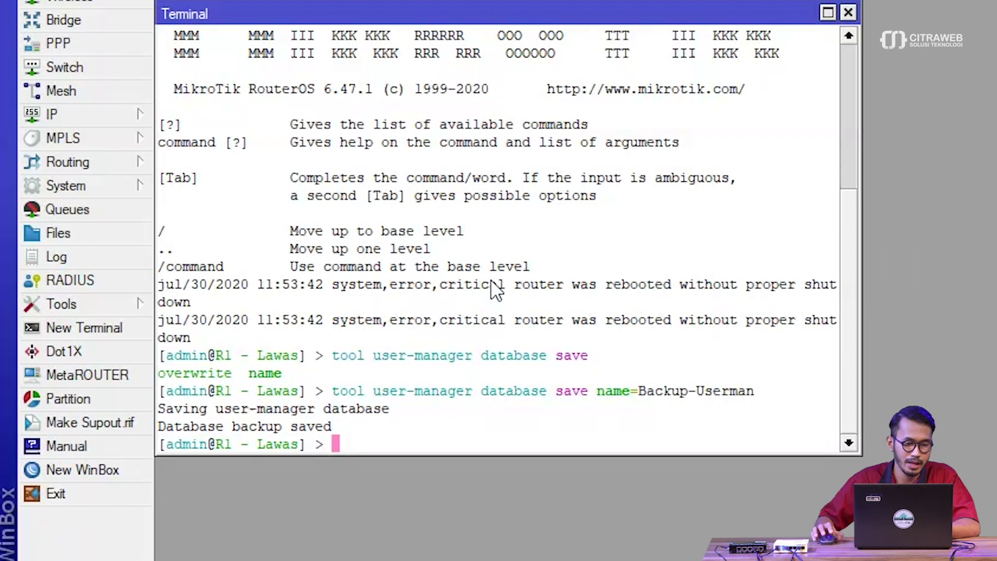
{"action": "left_click_drag", "start_coordinate": [335, 434], "coordinate": [350, 419]}
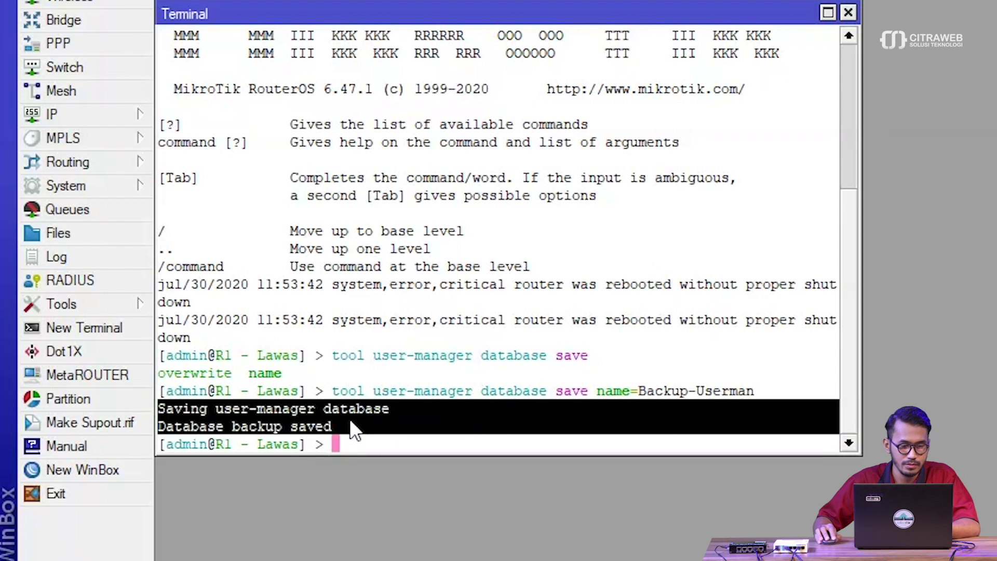
{"action": "left_click", "coordinate": [375, 435]}
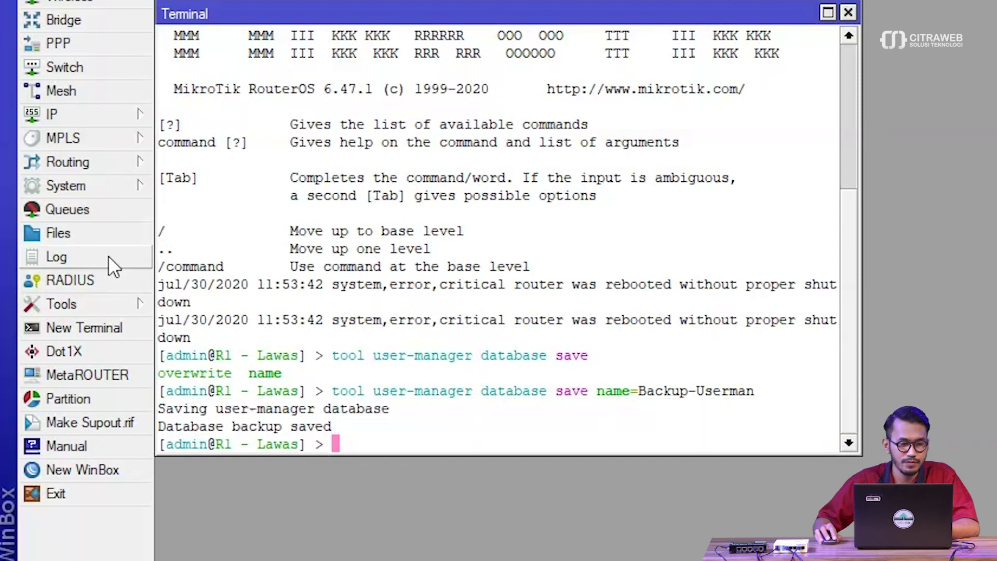
Show R1's file list with the 907.2 KiB Backup-Userman.umb selected, and start a second WinBox login
{"action": "left_click", "coordinate": [95, 235]}
{"action": "left_click", "coordinate": [370, 112]}
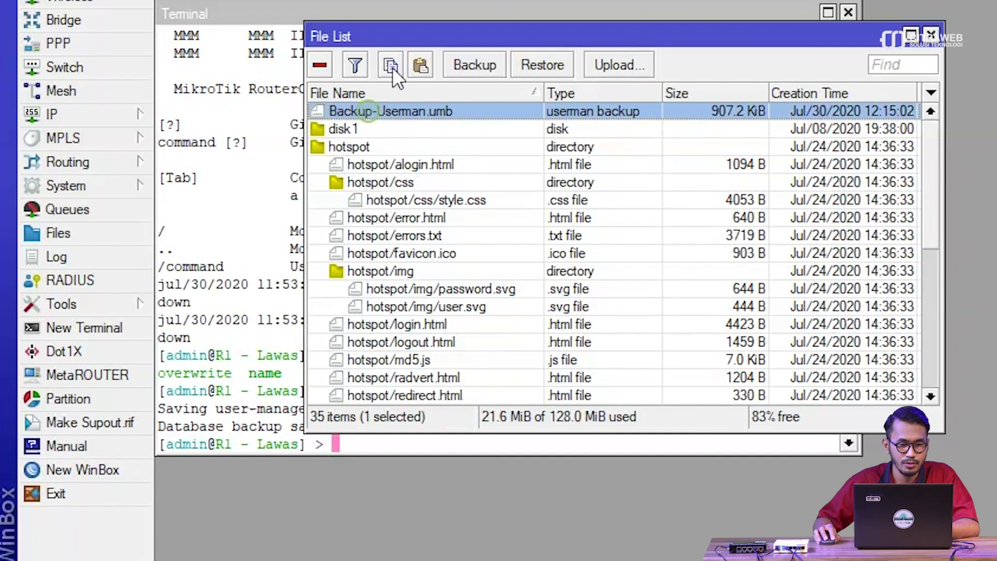
{"action": "left_click_drag", "start_coordinate": [394, 27], "coordinate": [909, 140]}
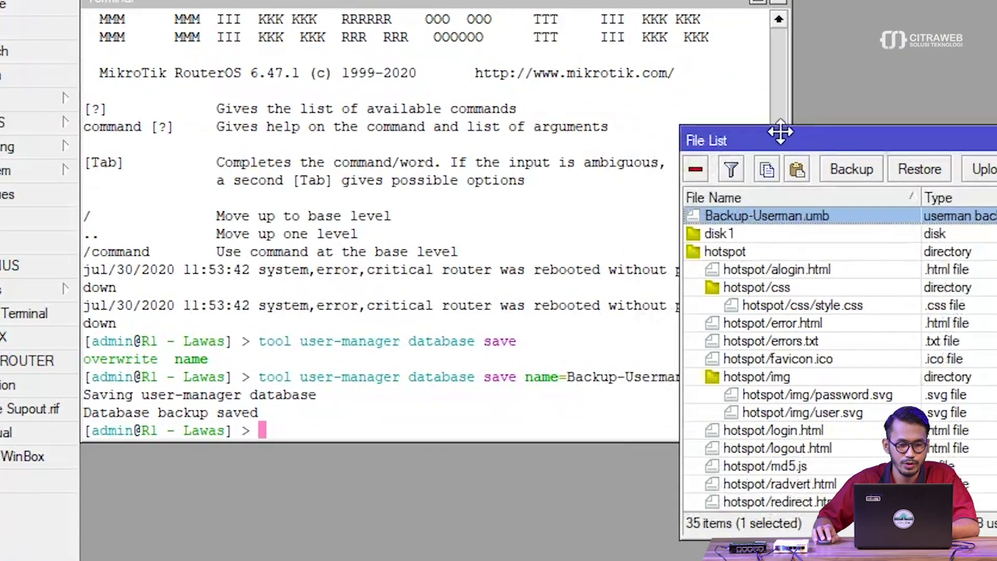
{"action": "left_click_drag", "start_coordinate": [545, 55], "coordinate": [503, 132]}
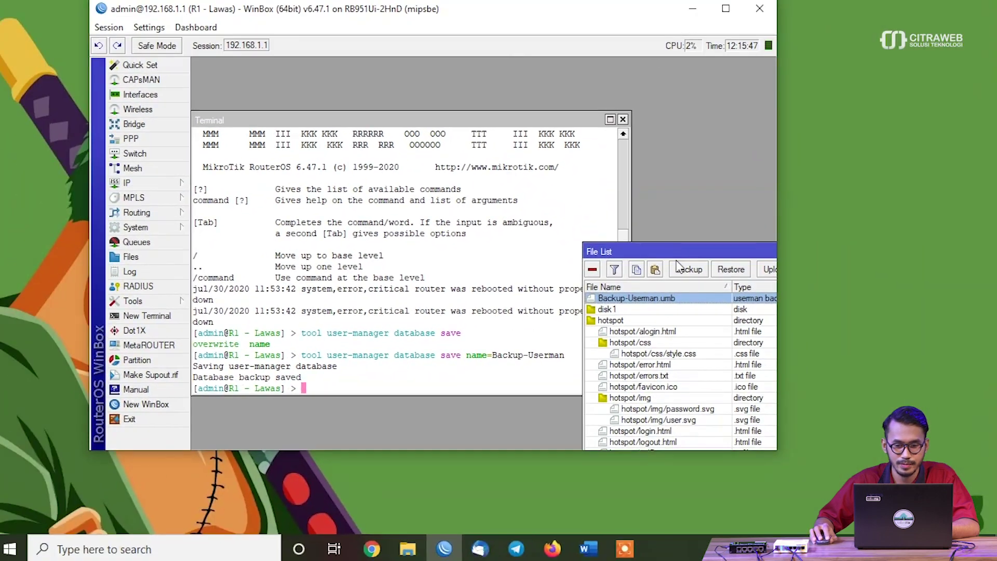
{"action": "left_click_drag", "start_coordinate": [835, 150], "coordinate": [365, 70]}
{"action": "left_click_drag", "start_coordinate": [367, 200], "coordinate": [274, 88]}
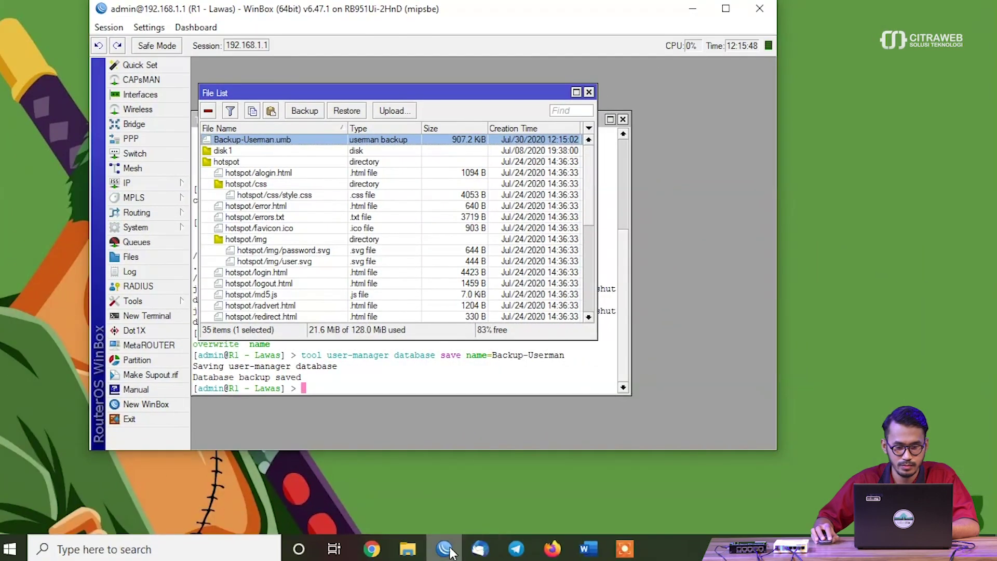
{"action": "left_click", "coordinate": [140, 404]}
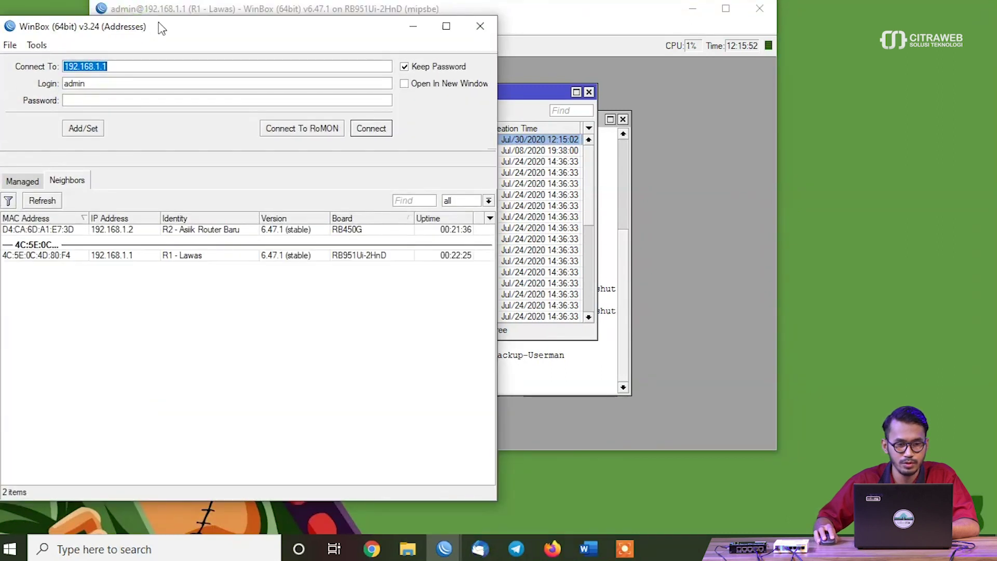
Connect to R2 at 192.168.1.2 and arrange its session beside R1's
{"action": "left_click", "coordinate": [121, 231]}
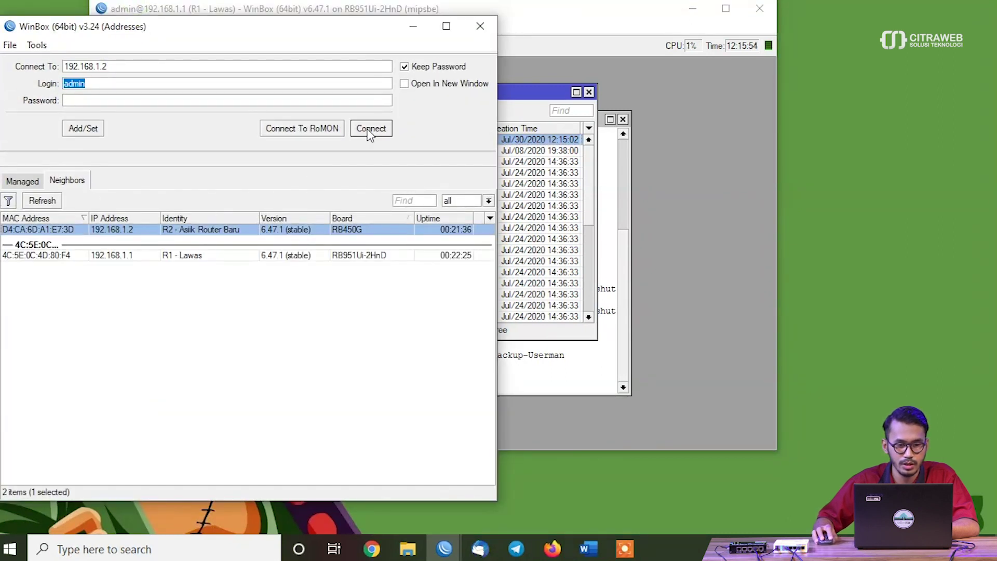
{"action": "left_click", "coordinate": [369, 128]}
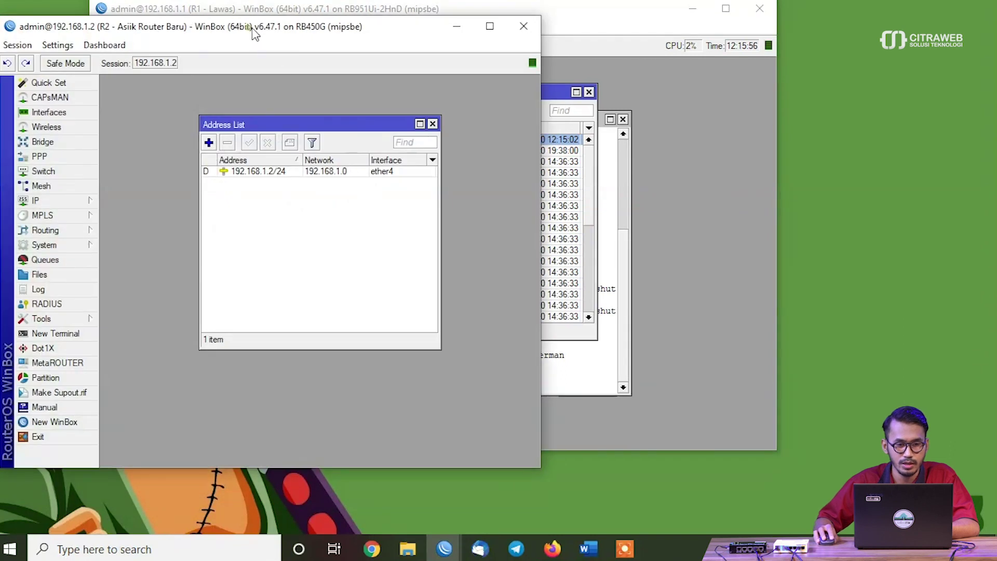
{"action": "left_click_drag", "start_coordinate": [254, 26], "coordinate": [670, 26]}
{"action": "left_click_drag", "start_coordinate": [395, 19], "coordinate": [320, 29]}
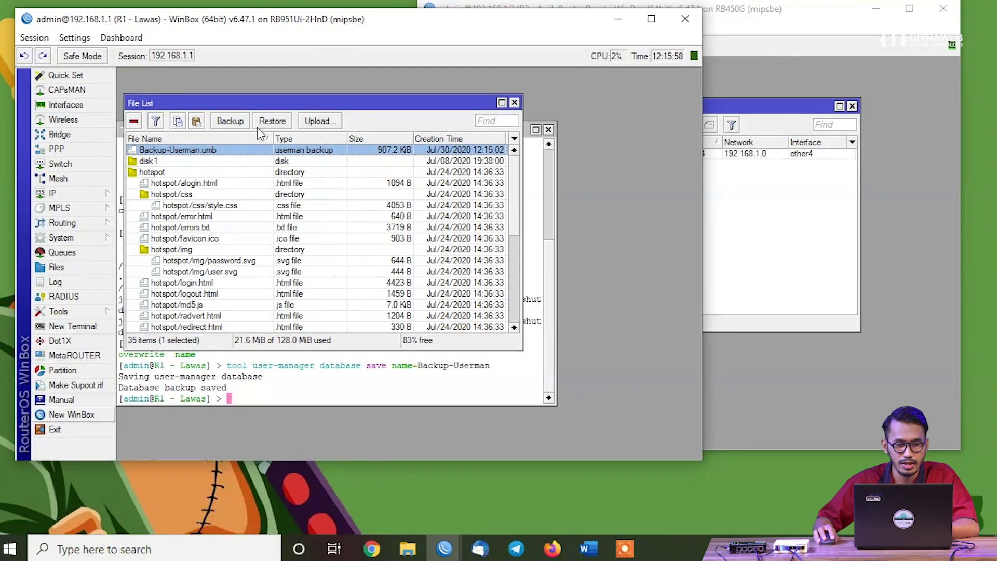
Copy Backup-Userman.umb from R1's file list into R2's, then maximize R2's session
{"action": "left_click_drag", "start_coordinate": [227, 151], "coordinate": [809, 238]}
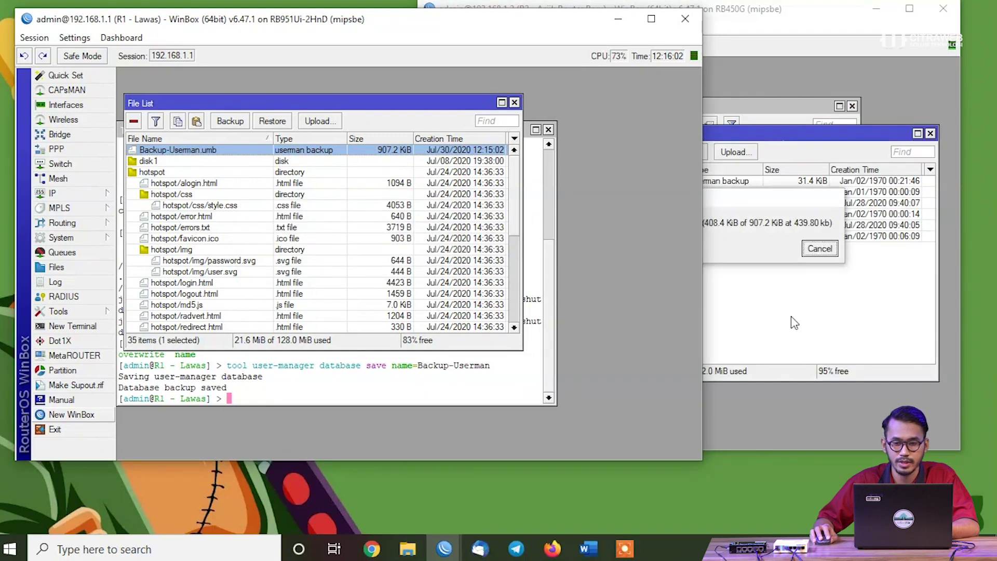
{"action": "left_click", "coordinate": [608, 21]}
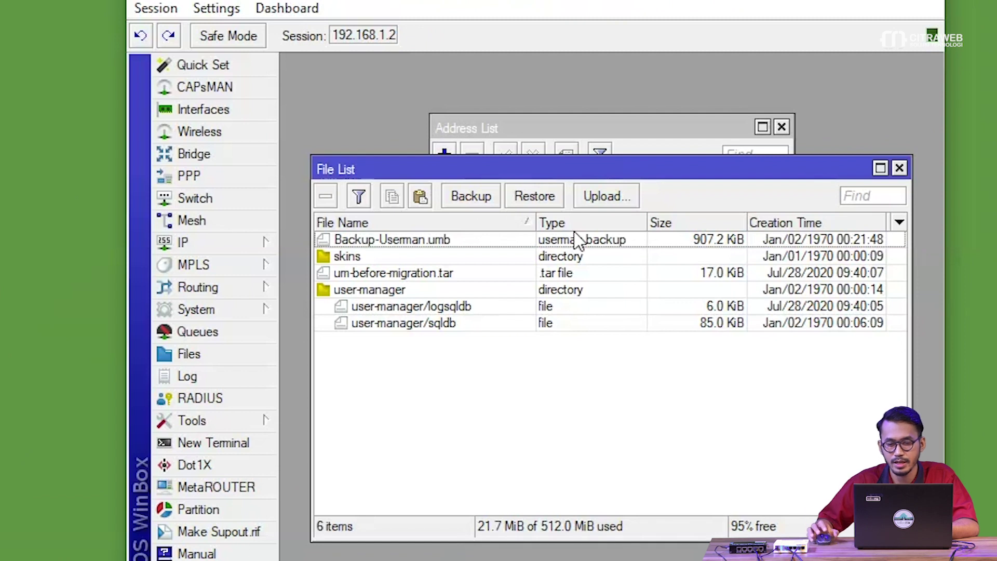
{"action": "left_click", "coordinate": [782, 127]}
{"action": "left_click", "coordinate": [782, 128]}
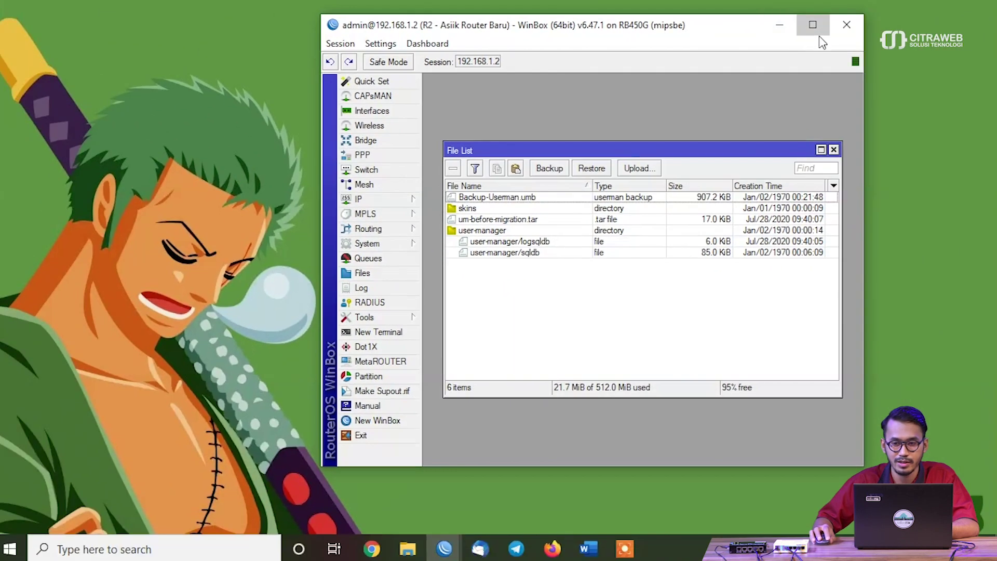
{"action": "left_click", "coordinate": [802, 22]}
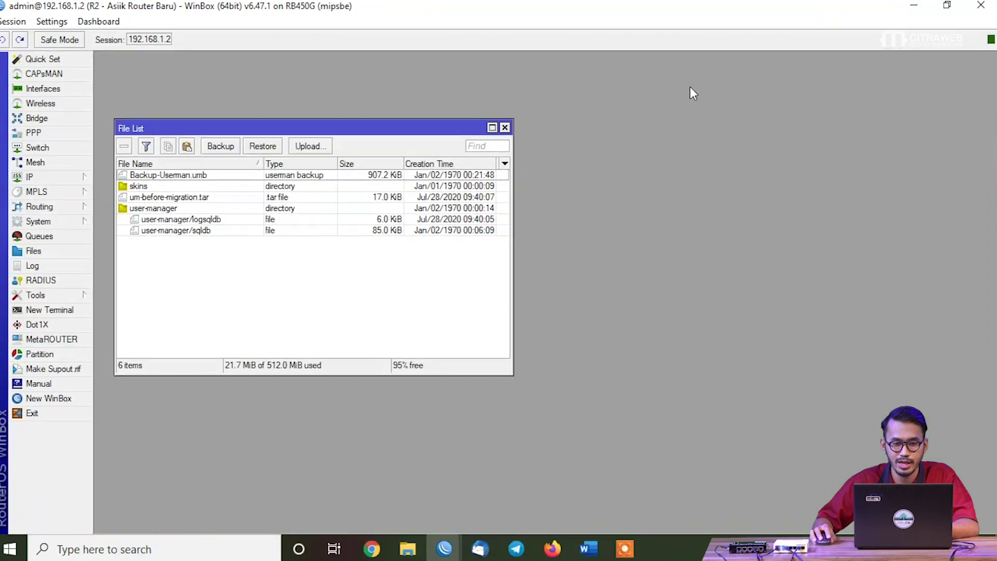
Move R2's file list aside and open a terminal on R2
{"action": "left_click_drag", "start_coordinate": [260, 133], "coordinate": [241, 63]}
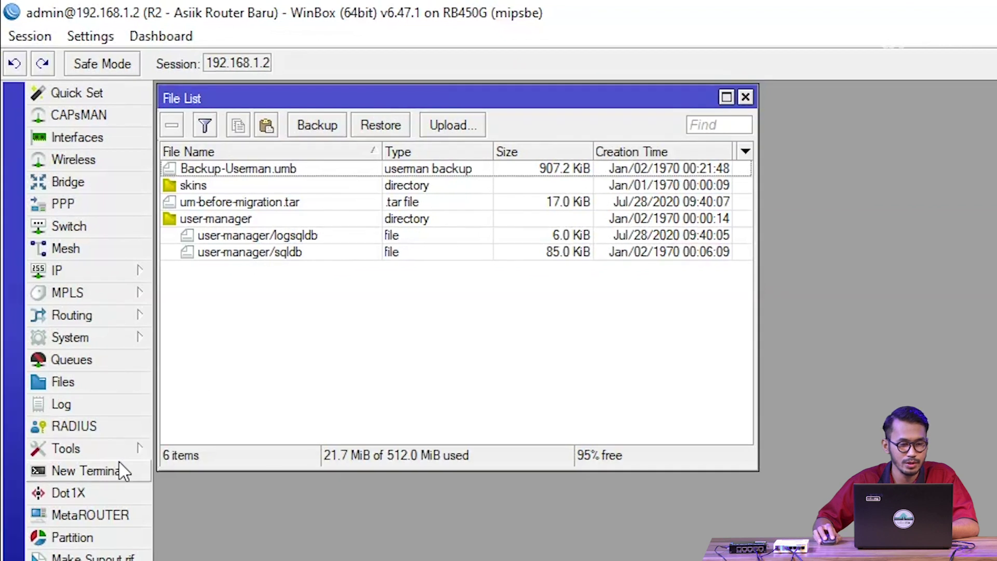
{"action": "left_click", "coordinate": [120, 467]}
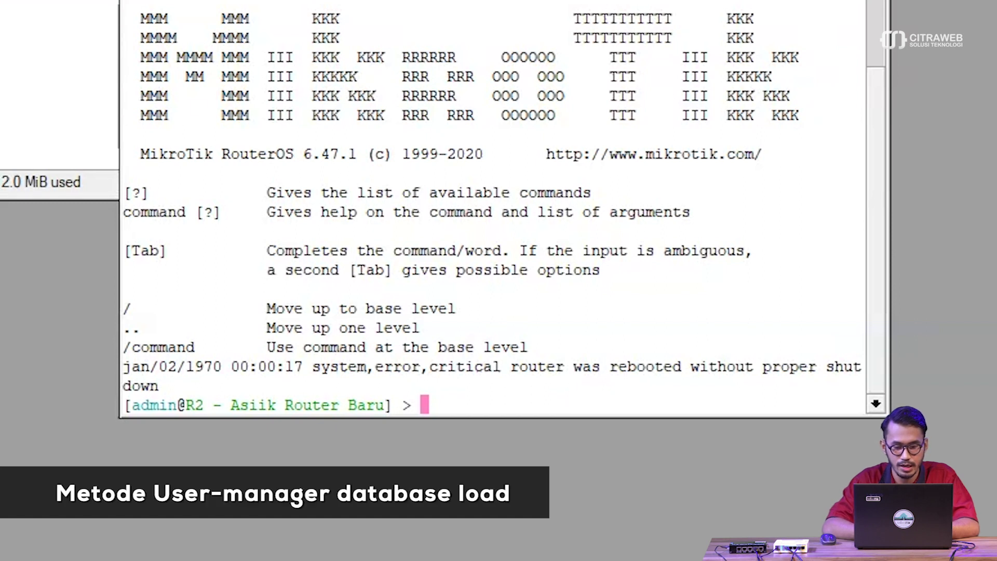
Run tool user-manager database load name=Backup-Userman.umb on R2 and confirm with y
{"action": "type", "text": "tool user-manager "}
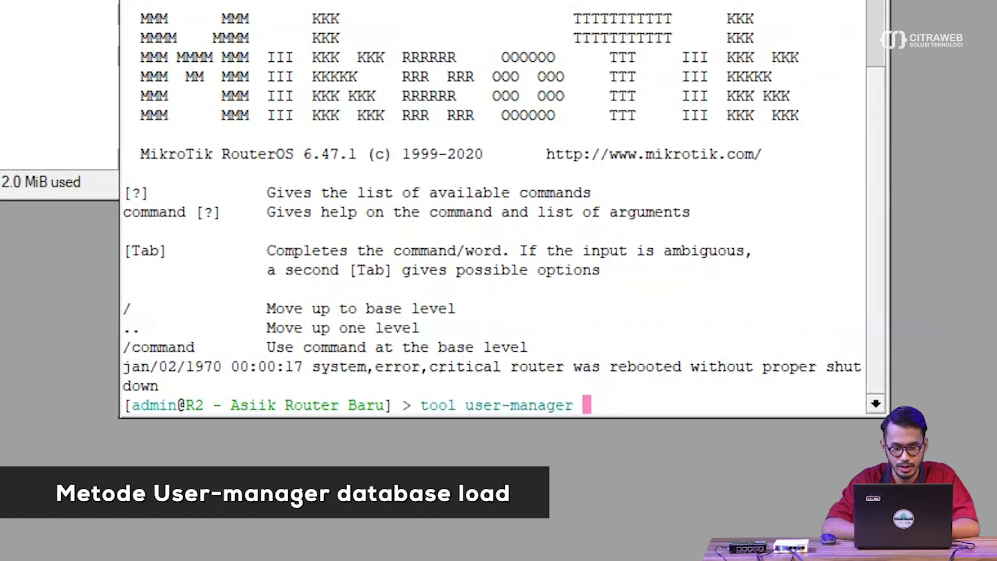
{"action": "type", "text": "database "}
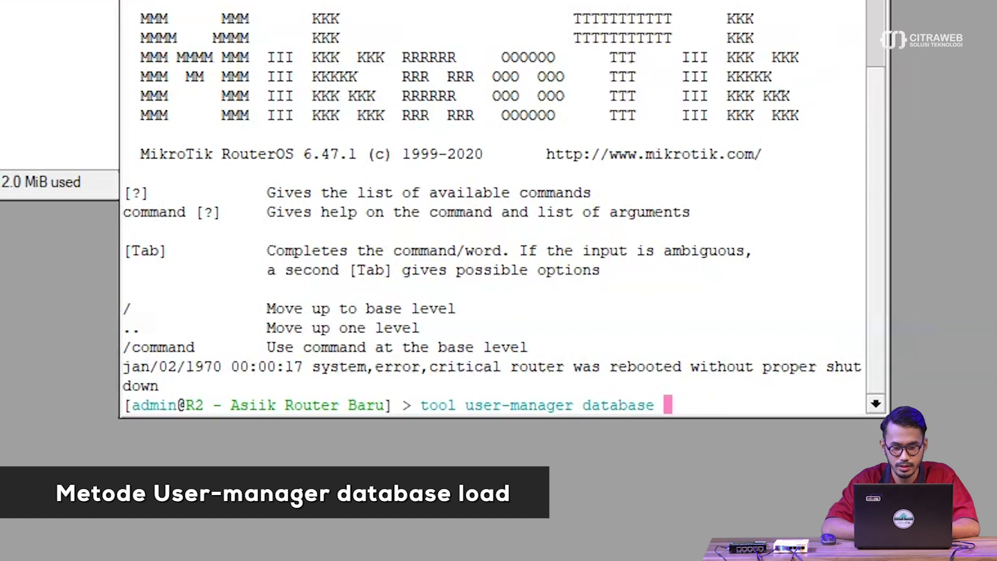
{"action": "type", "text": "load name="}
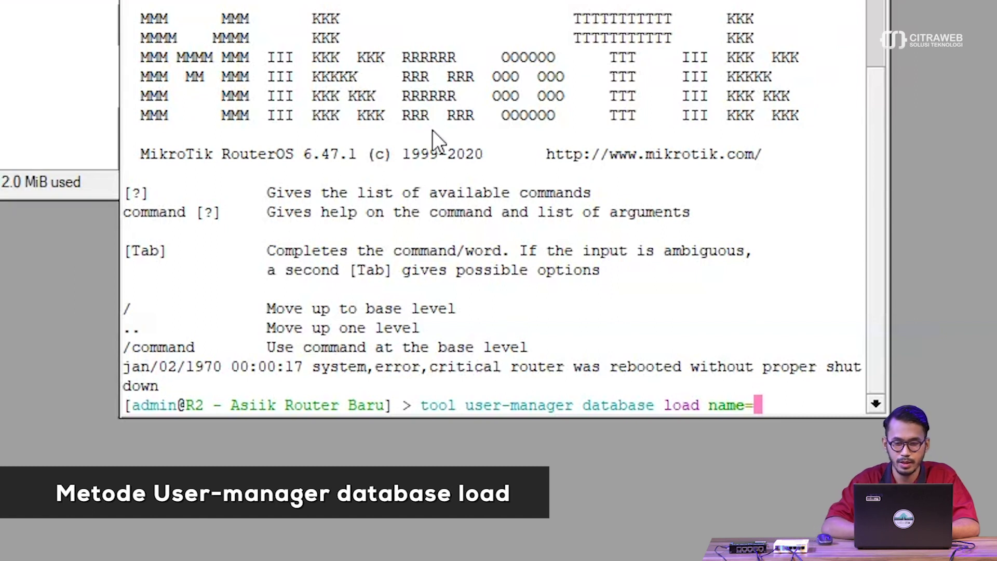
{"action": "type", "text": "Backup-Userman.umb"}
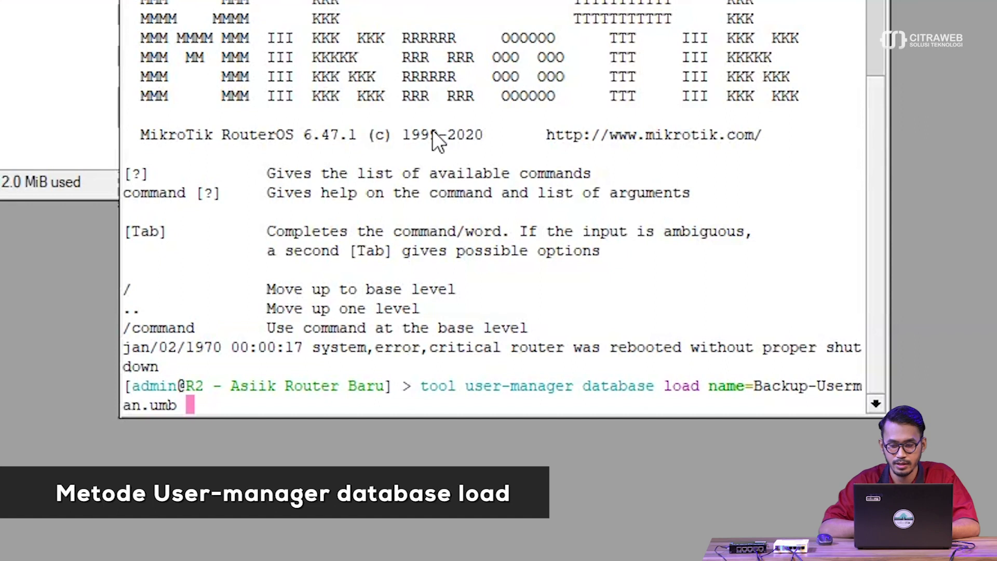
{"action": "key", "text": "Return"}
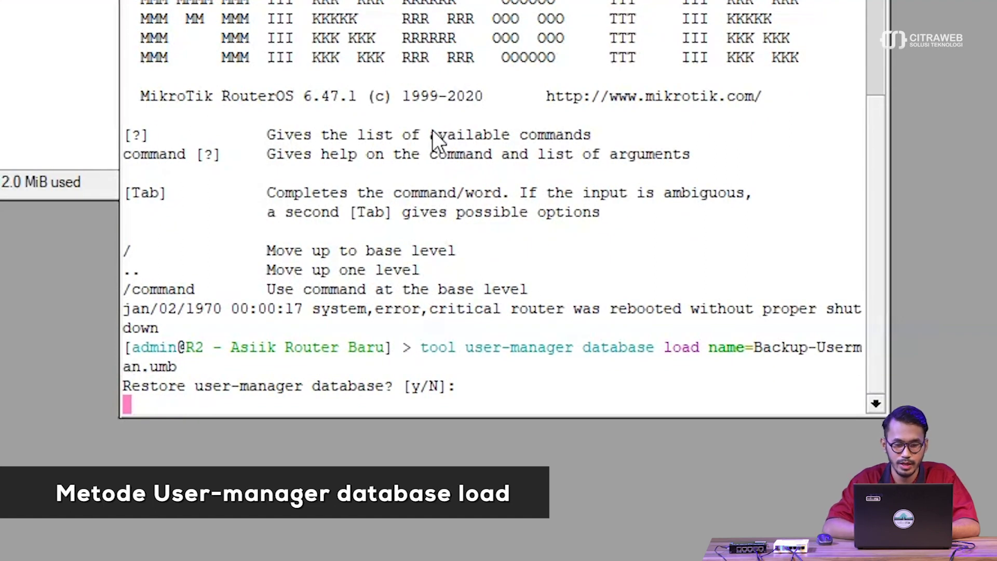
{"action": "type", "text": "y"}
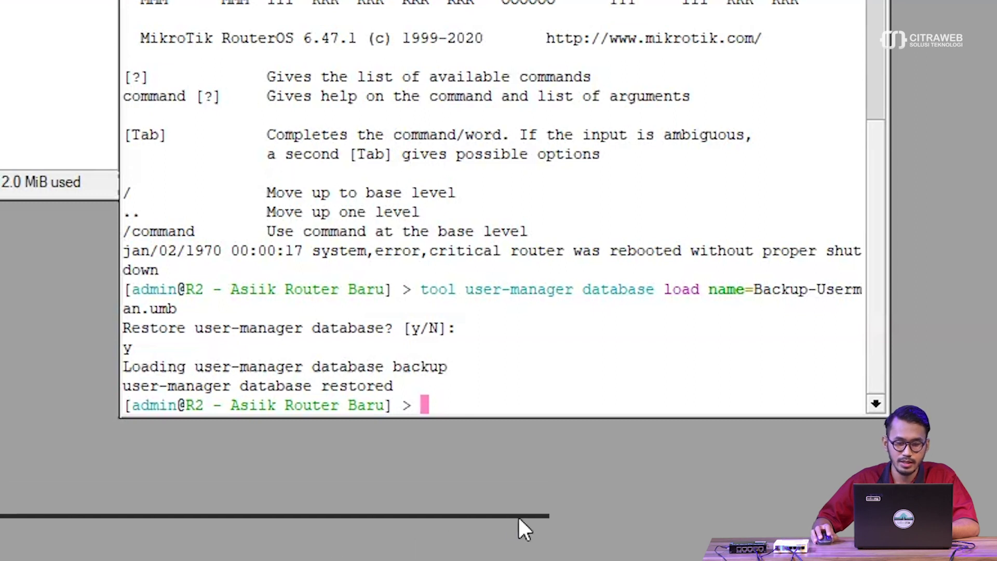
In Firefox, log out of 192.168.1.2's User Manager and log back in with the admin credentials
{"action": "mouse_move", "coordinate": [516, 558]}
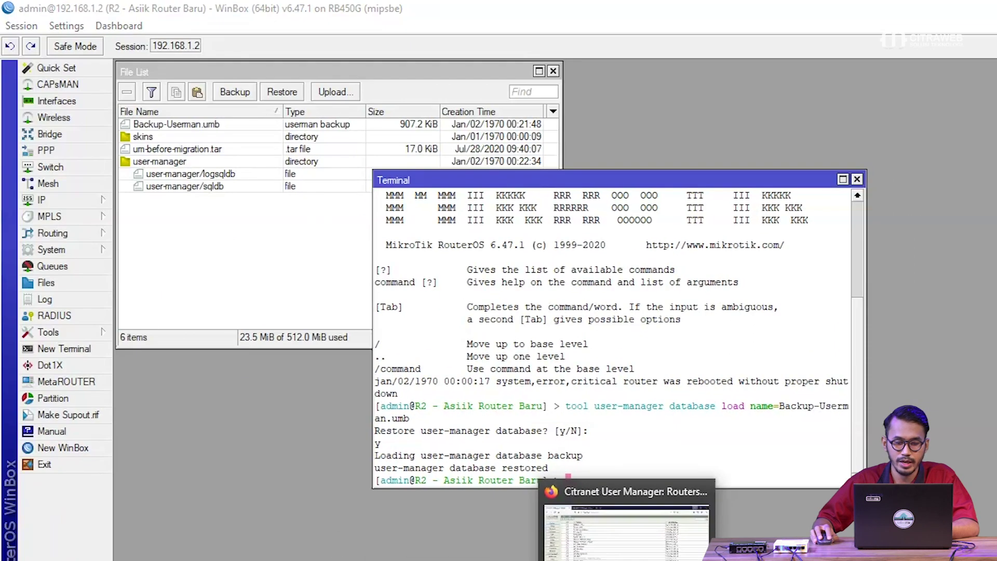
{"action": "left_click", "coordinate": [516, 493]}
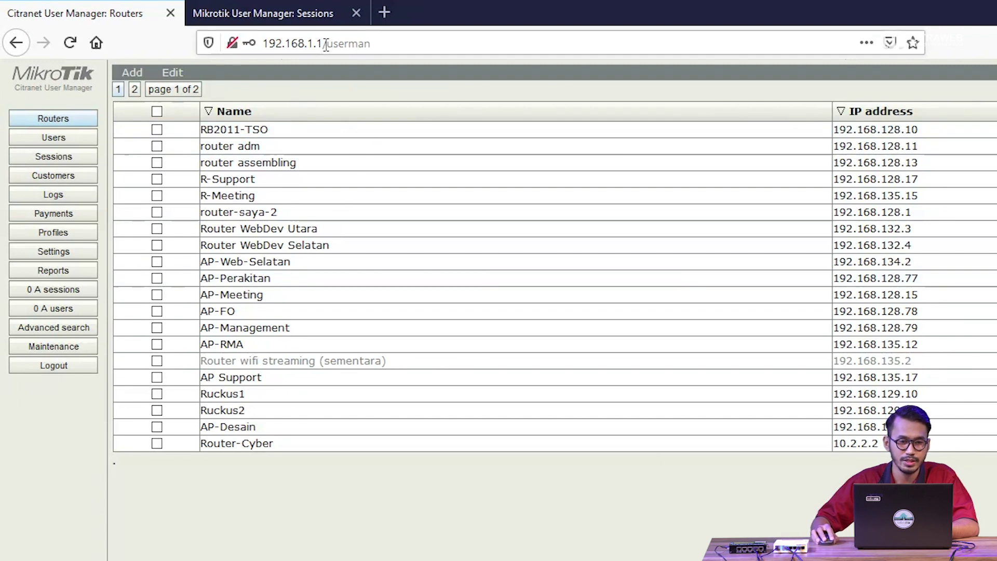
{"action": "left_click", "coordinate": [305, 22]}
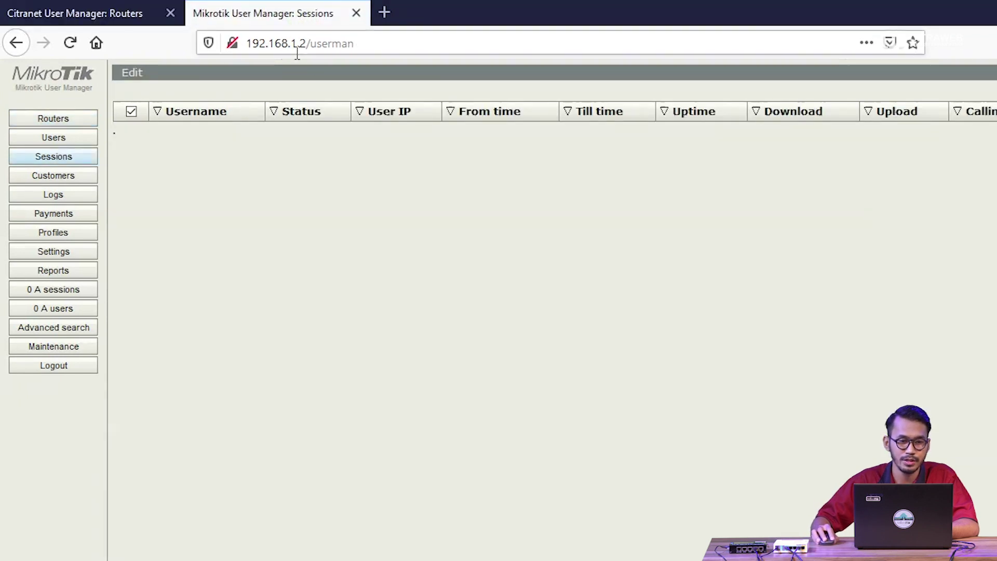
{"action": "left_click", "coordinate": [67, 366]}
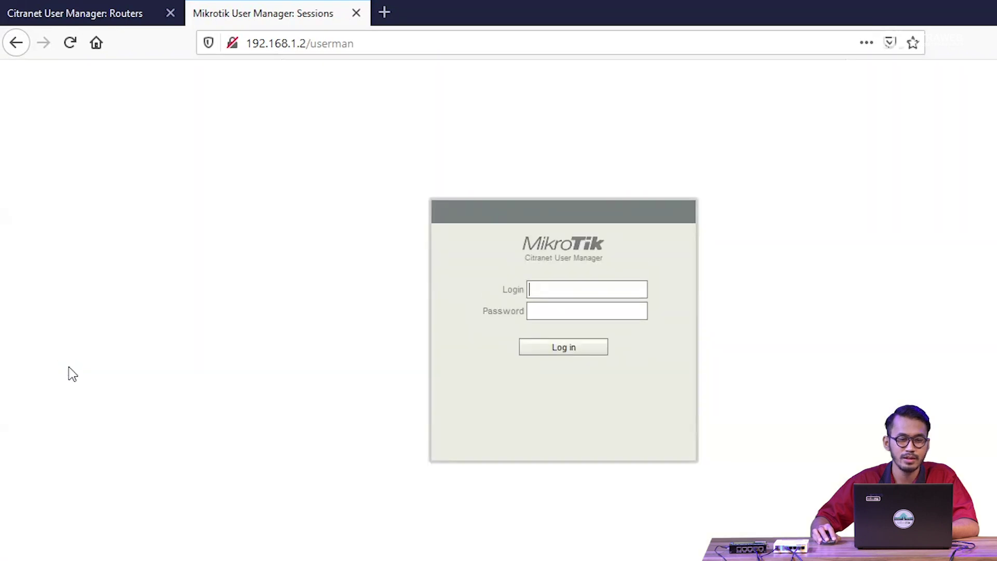
{"action": "type", "text": "admin"}
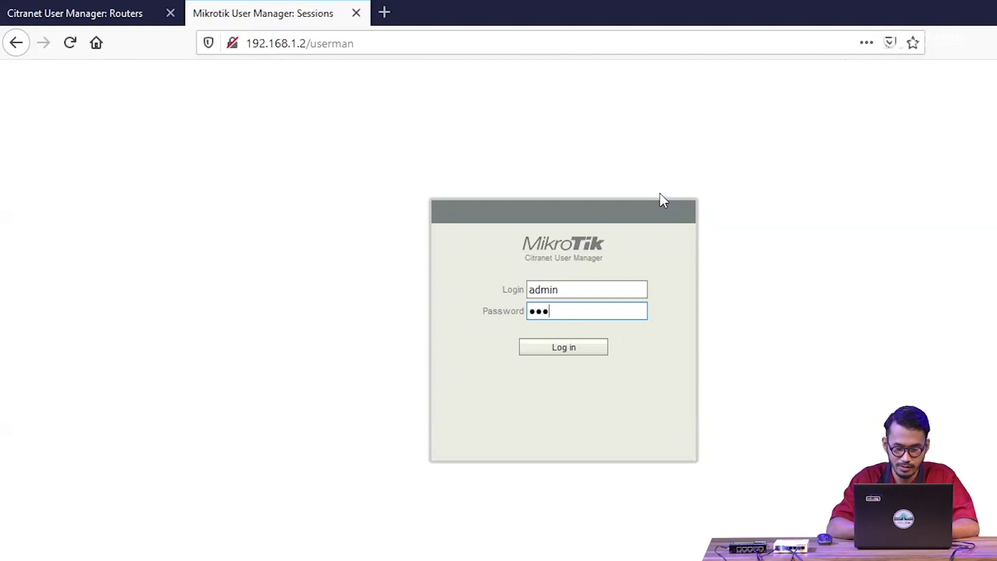
{"action": "type", "text": "**"}
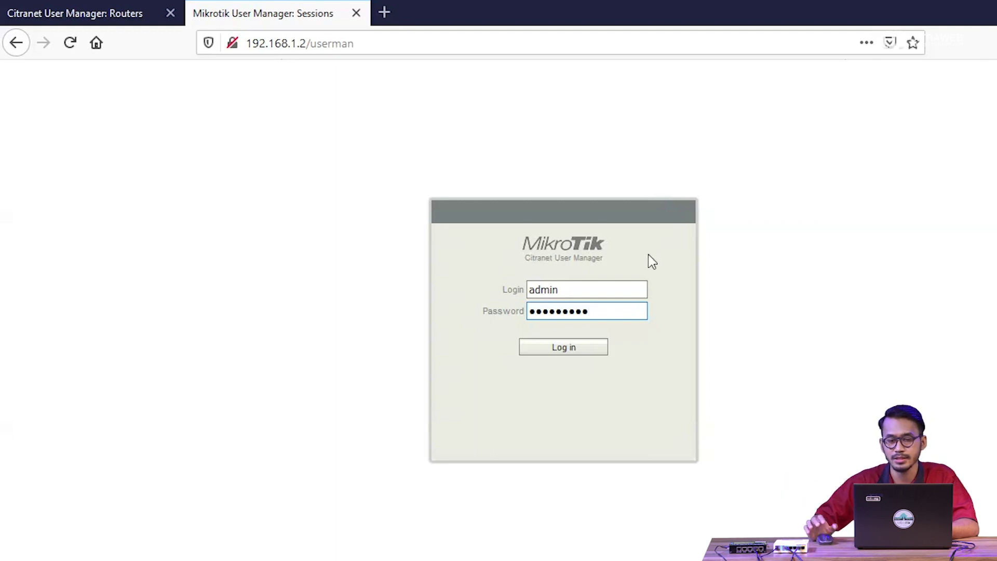
{"action": "left_click", "coordinate": [562, 346]}
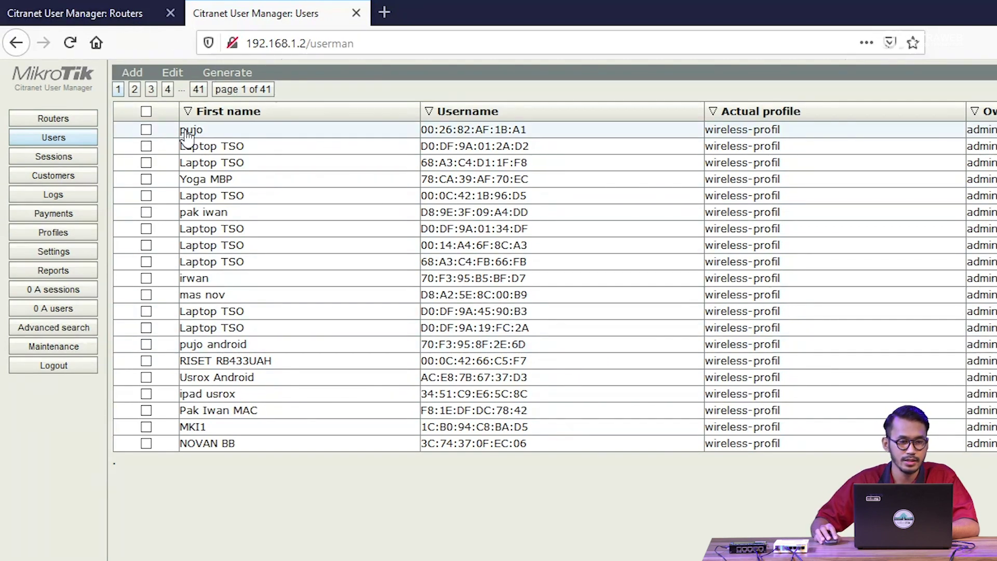
Compare against R1, then show R2's 41-page Users list in its own right-half window
{"action": "left_click", "coordinate": [123, 9]}
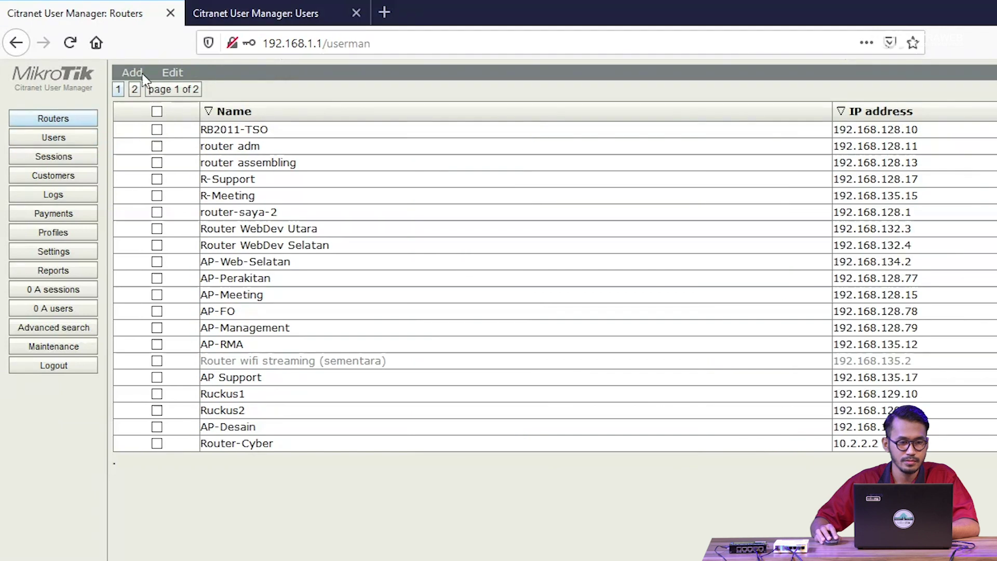
{"action": "left_click", "coordinate": [56, 138]}
{"action": "left_click_drag", "start_coordinate": [253, 16], "coordinate": [430, 152]}
{"action": "left_click_drag", "start_coordinate": [192, 21], "coordinate": [994, 24]}
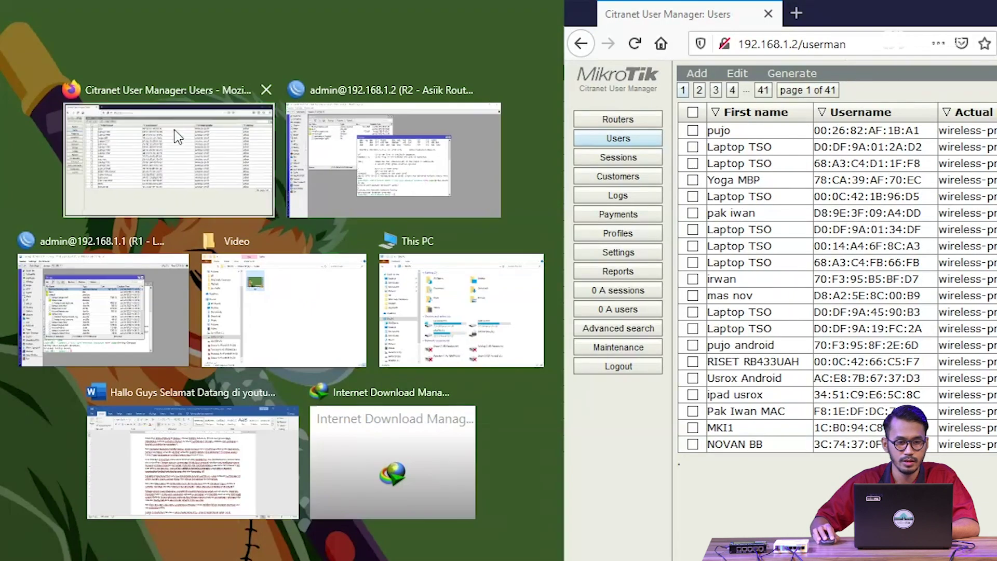
Place R1's User Manager list beside R2's and check one Laptop TSO user's details
{"action": "left_click", "coordinate": [169, 156]}
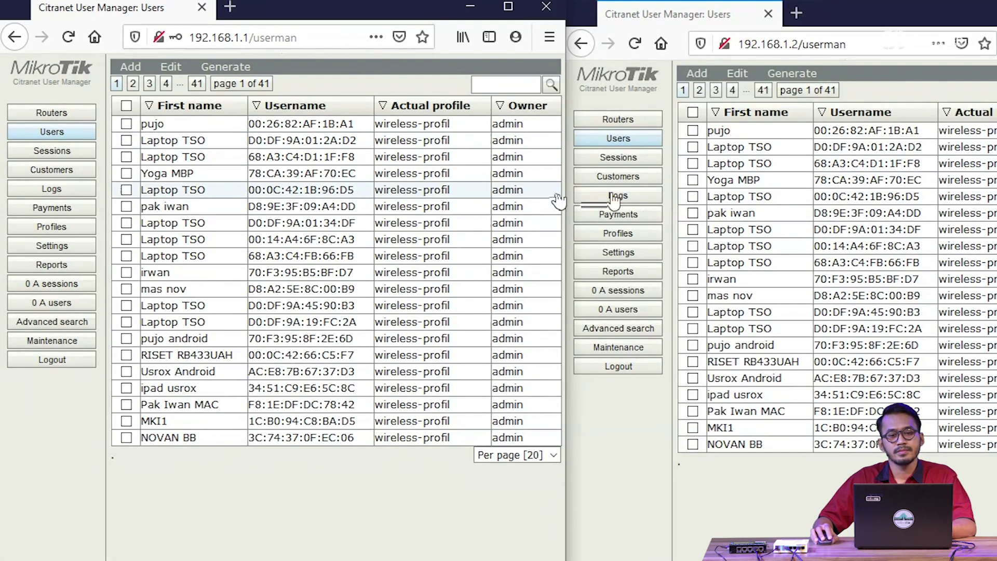
{"action": "left_click", "coordinate": [278, 33]}
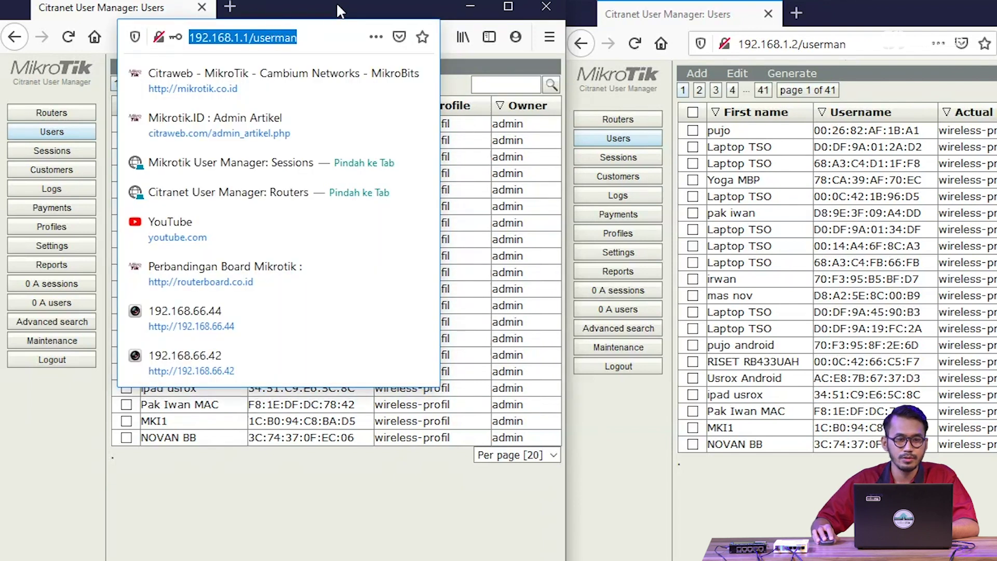
{"action": "left_click", "coordinate": [478, 224]}
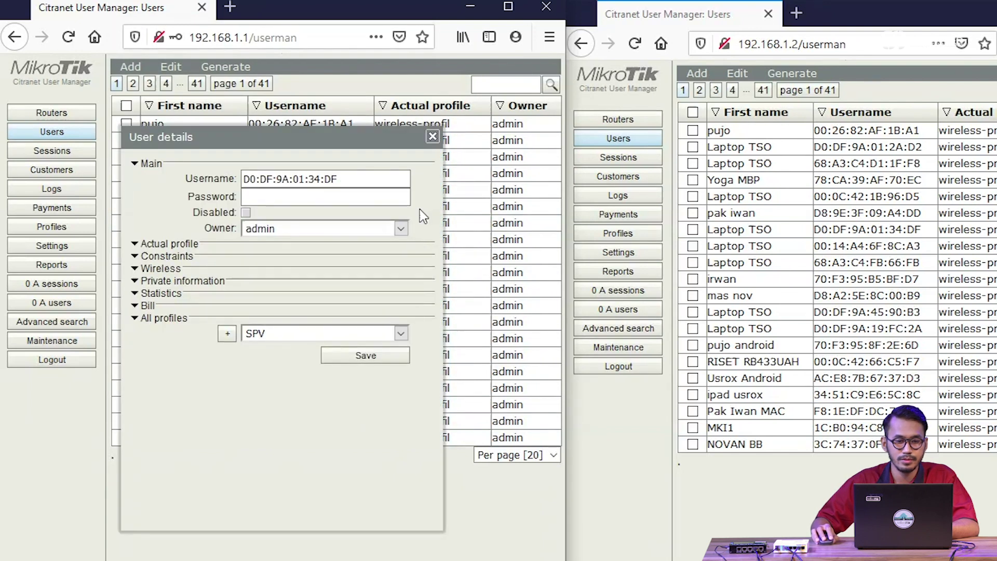
{"action": "left_click", "coordinate": [432, 136]}
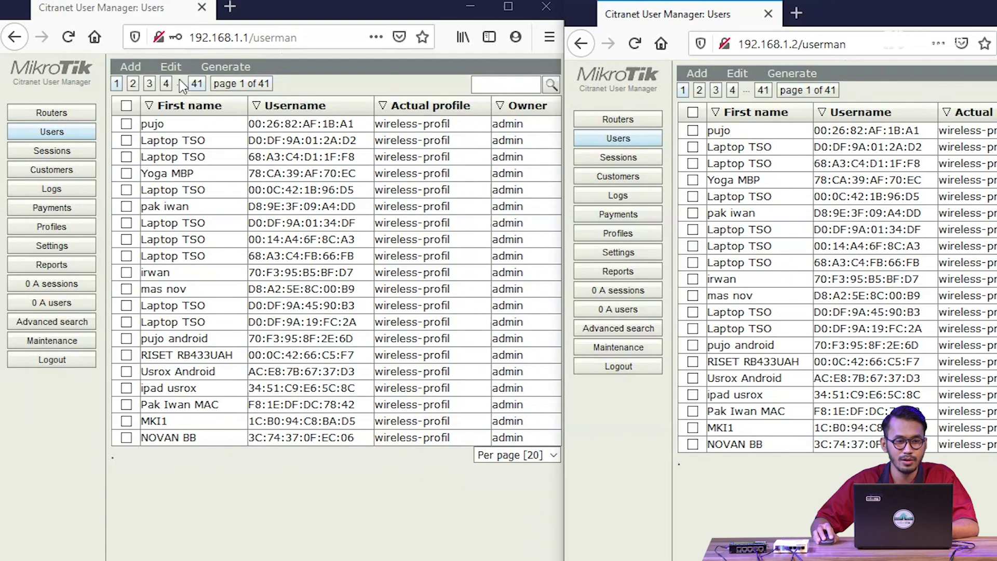
Compare Users pages 2 and 41 on both routers, view R2's Routers, then return to Users
{"action": "left_click", "coordinate": [133, 83]}
{"action": "left_click", "coordinate": [699, 90]}
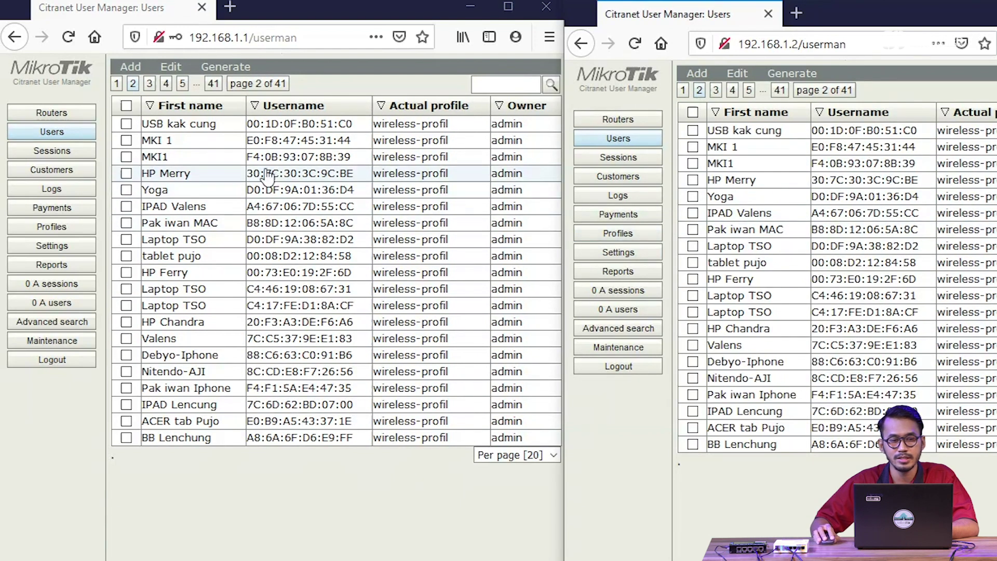
{"action": "left_click", "coordinate": [213, 83]}
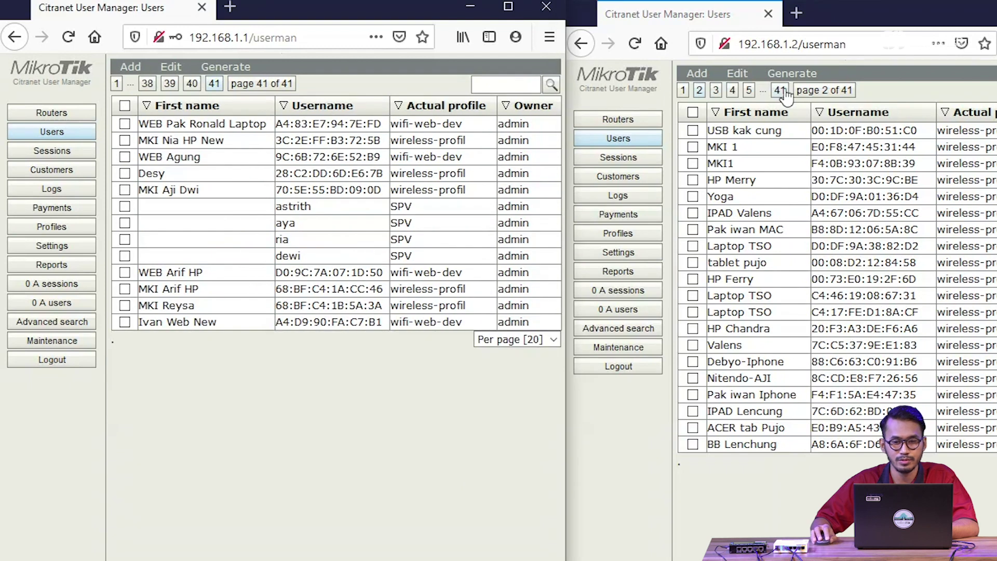
{"action": "left_click", "coordinate": [780, 90]}
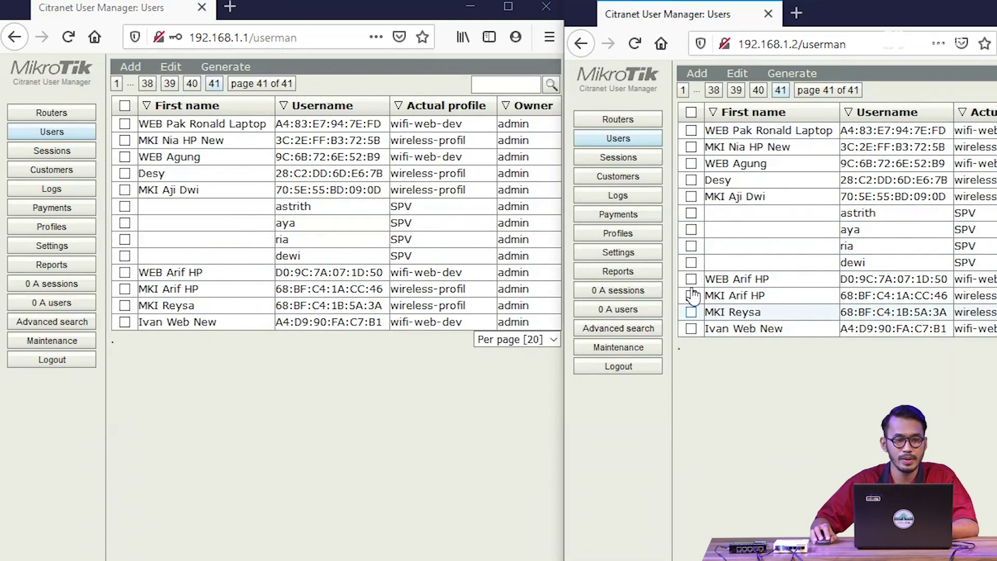
{"action": "left_click", "coordinate": [619, 121]}
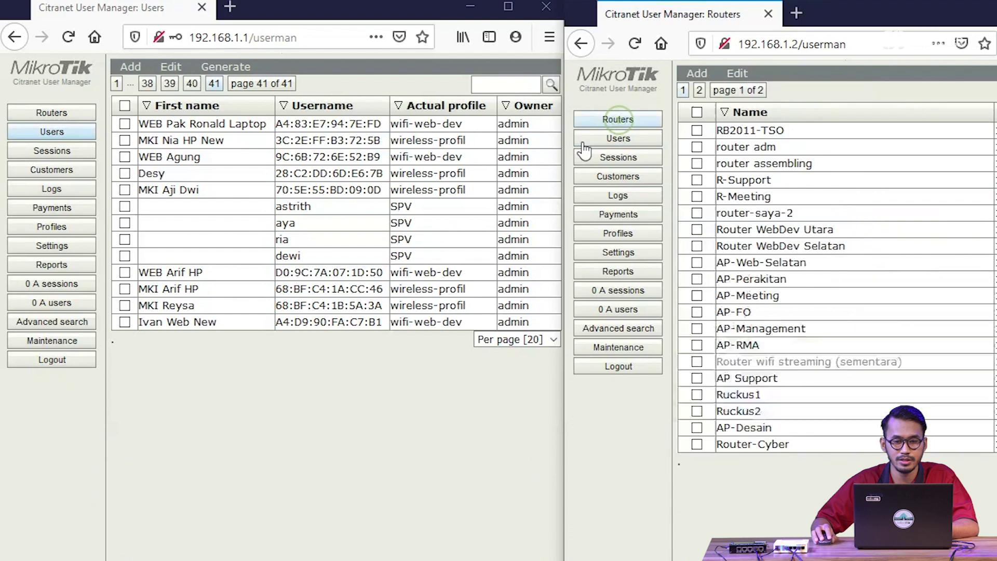
{"action": "left_click", "coordinate": [83, 113]}
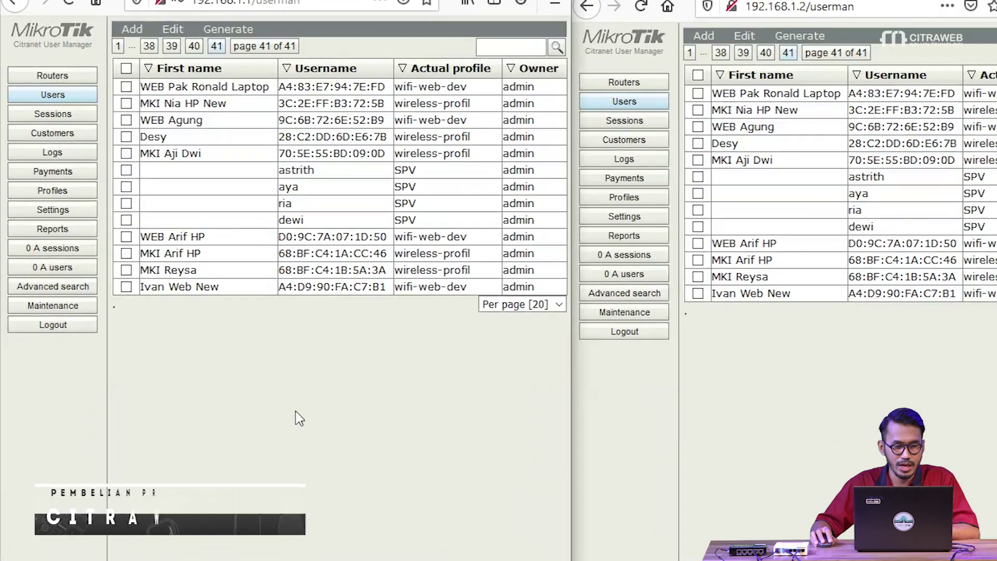
Save R1's User Manager database from Maintenance, including Main db and Log db
{"action": "left_click", "coordinate": [259, 393]}
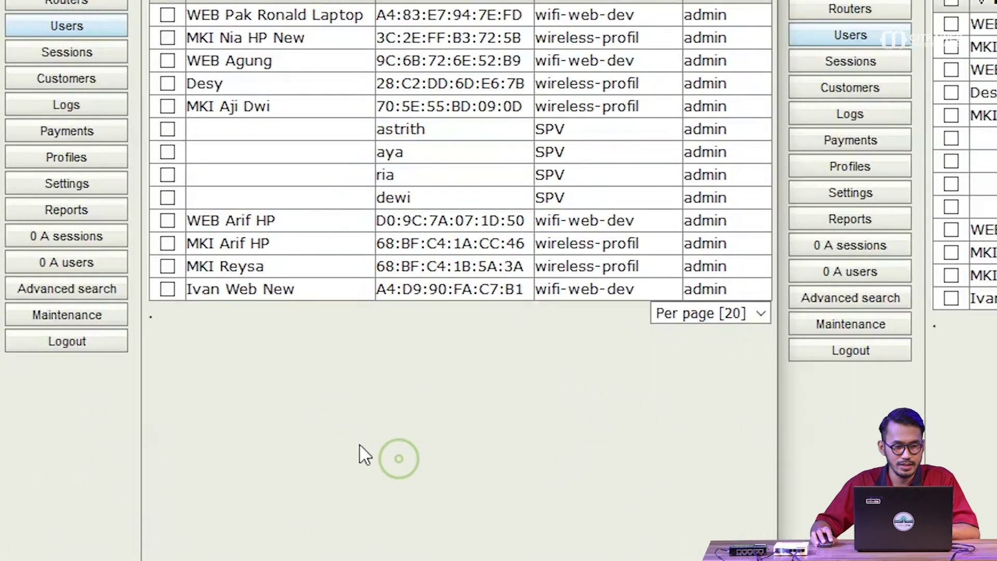
{"action": "left_click", "coordinate": [82, 317]}
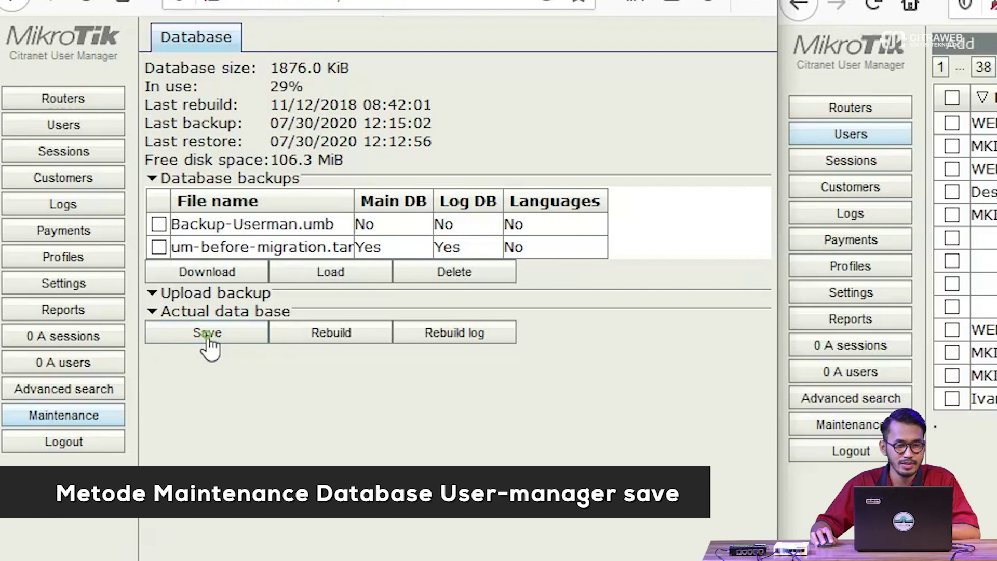
{"action": "left_click", "coordinate": [208, 335]}
{"action": "left_click_drag", "start_coordinate": [250, 331], "coordinate": [389, 362]}
{"action": "left_click", "coordinate": [376, 402]}
{"action": "left_click", "coordinate": [375, 421]}
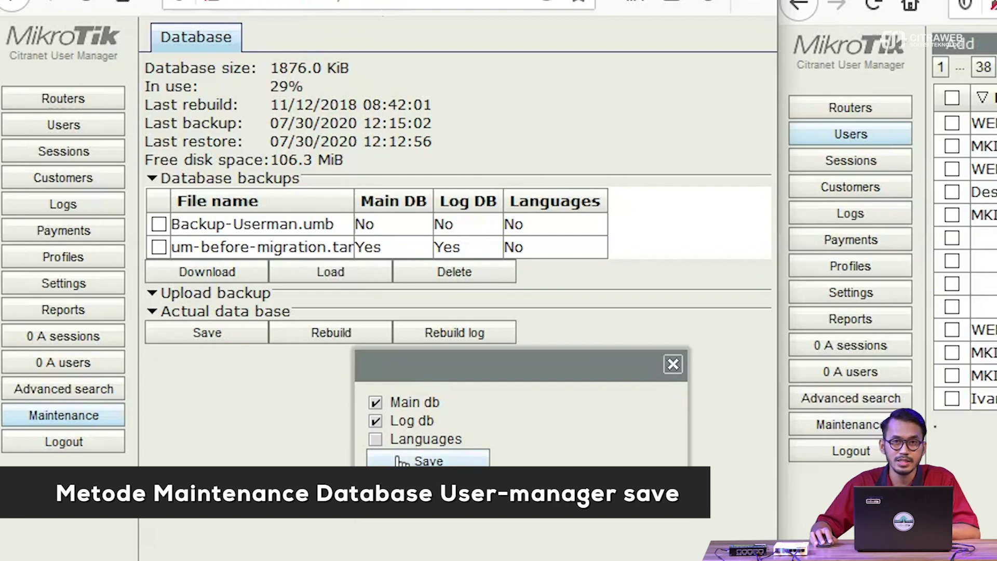
{"action": "left_click", "coordinate": [400, 461]}
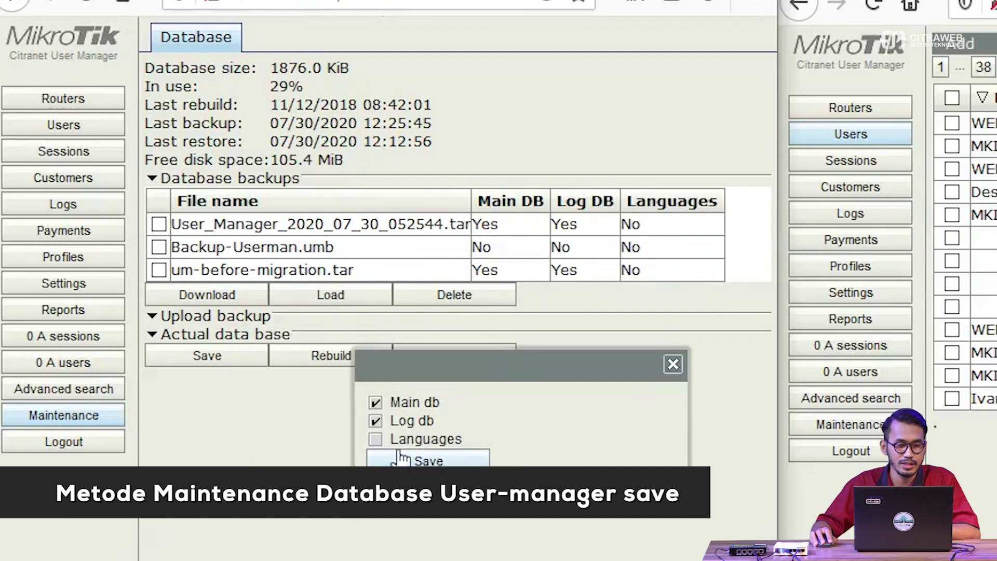
{"action": "left_click", "coordinate": [673, 364]}
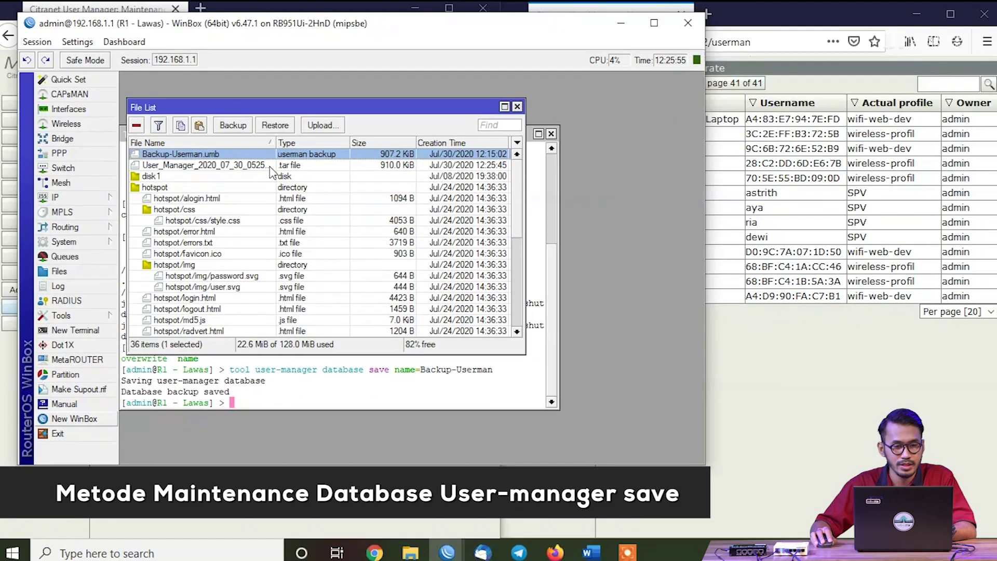
Select User_Manager_2020_07_30_052544.tar in WinBox Files and widen the File Name column
{"action": "left_click", "coordinate": [355, 183]}
{"action": "left_click_drag", "start_coordinate": [251, 25], "coordinate": [543, 27]}
{"action": "left_click_drag", "start_coordinate": [565, 139], "coordinate": [600, 154]}
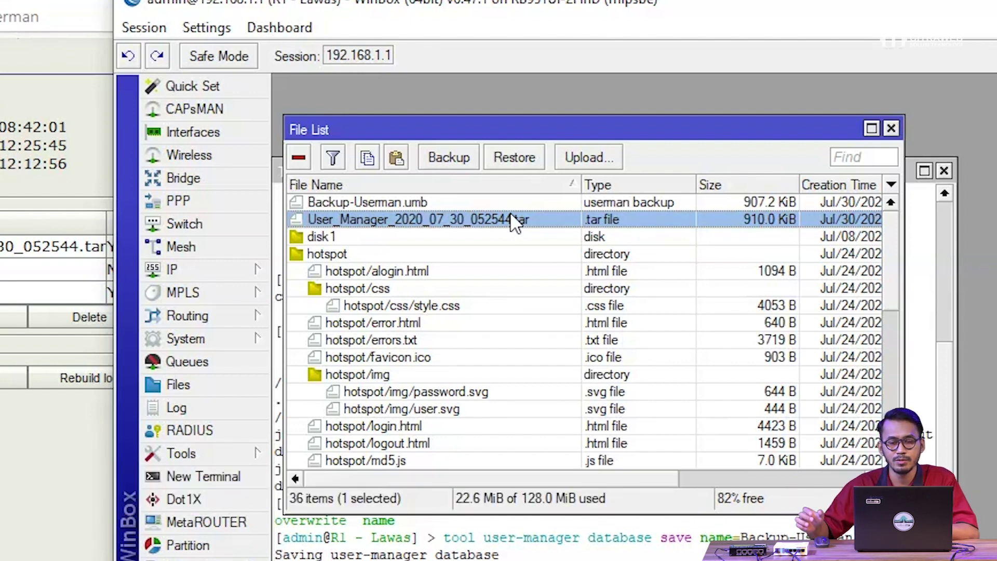
Start loading a backup in the browser with Main db and Log db ticked
{"action": "key", "text": "alt+Tab"}
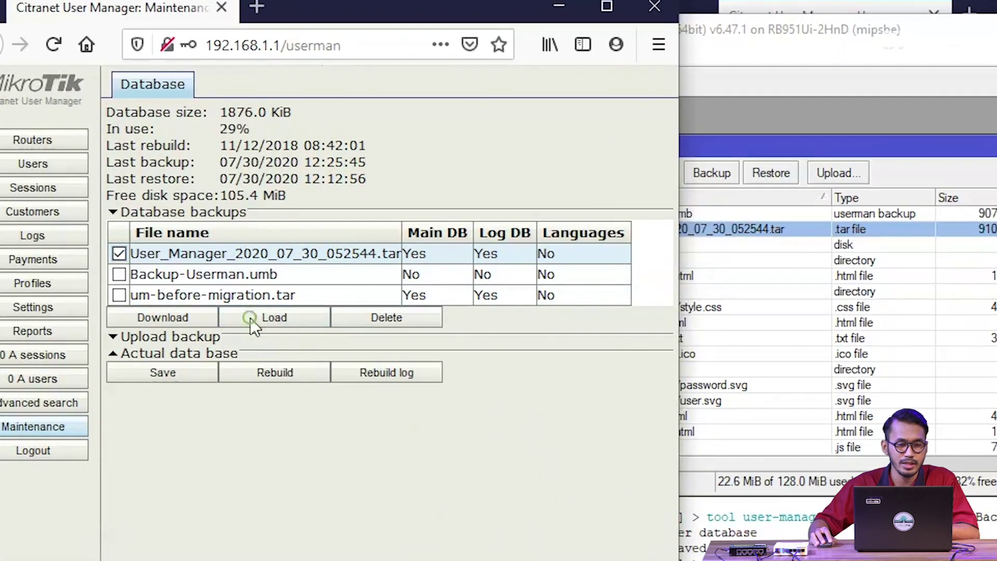
{"action": "left_click", "coordinate": [249, 319]}
{"action": "left_click", "coordinate": [214, 385]}
{"action": "left_click", "coordinate": [214, 402]}
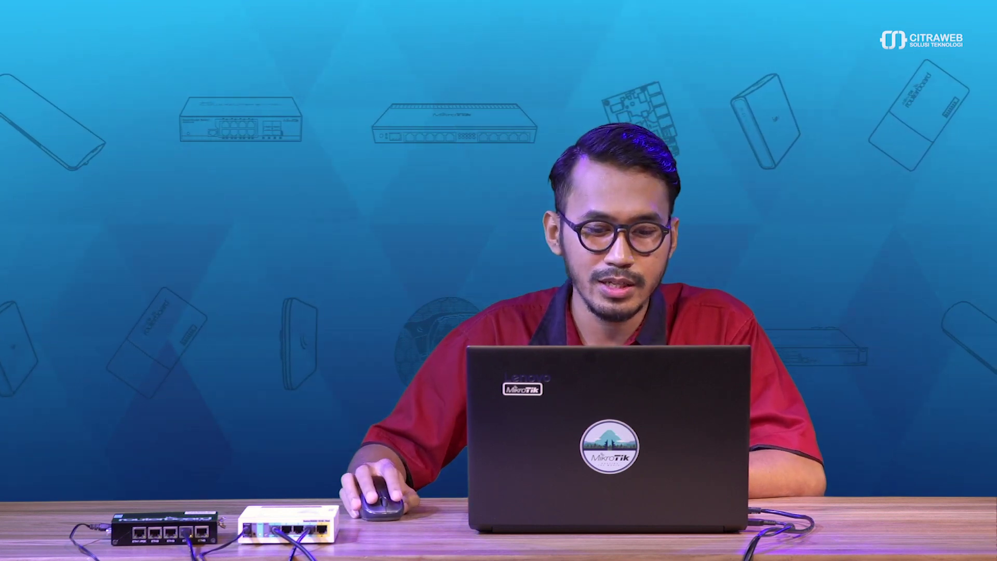
Bring R1's WinBox forward, close the File List, and raise the Terminal window
{"action": "mouse_move", "coordinate": [447, 557]}
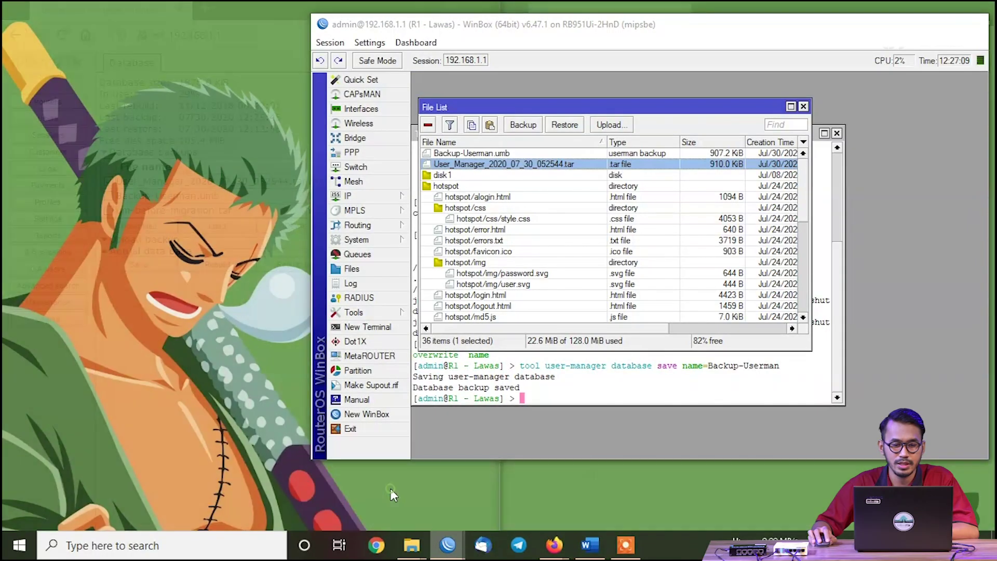
{"action": "left_click", "coordinate": [391, 488]}
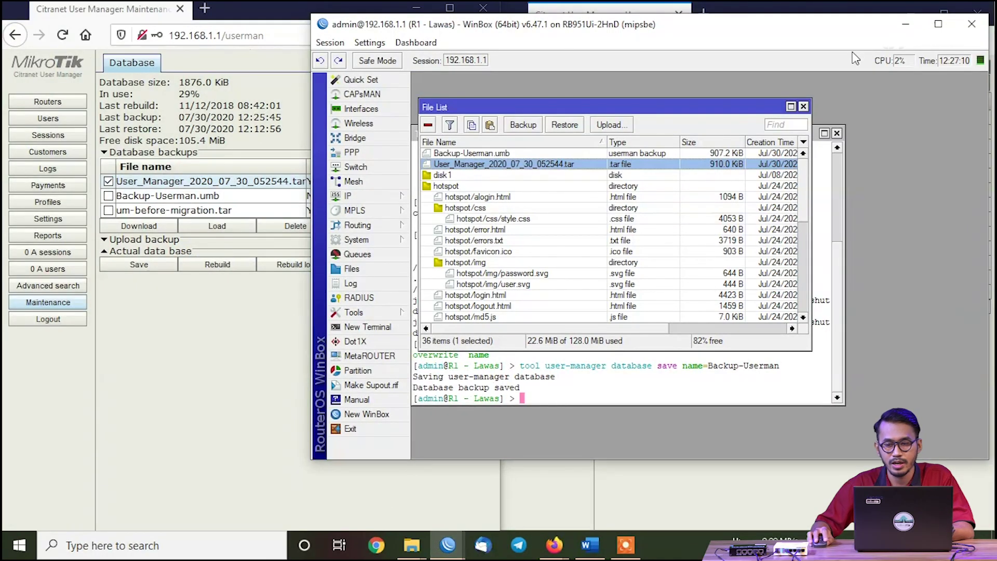
{"action": "left_click", "coordinate": [802, 107]}
{"action": "left_click_drag", "start_coordinate": [690, 136], "coordinate": [694, 91]}
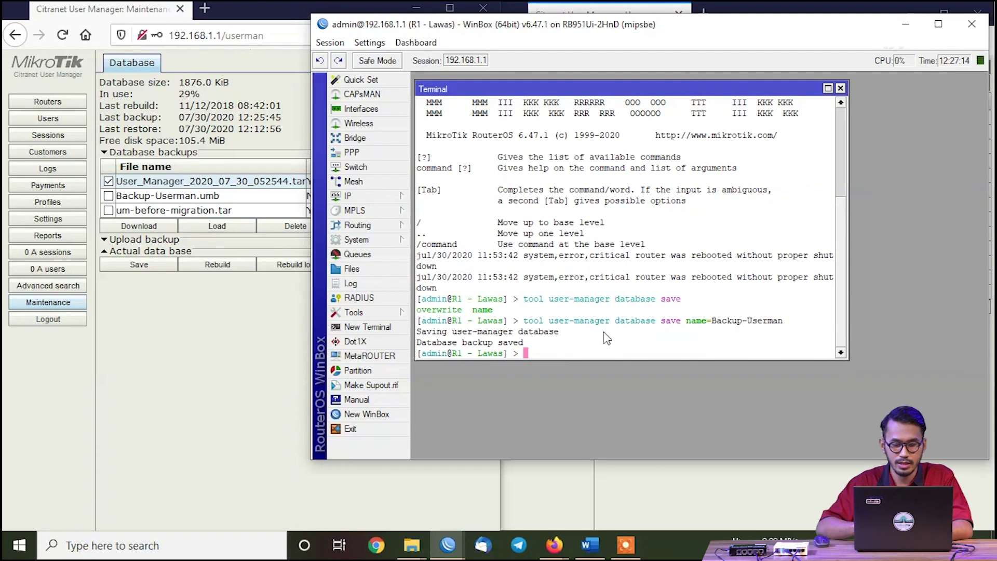
Run 'tool user-manager export file=Export-Database' in R1's terminal
{"action": "type", "text": "t"}
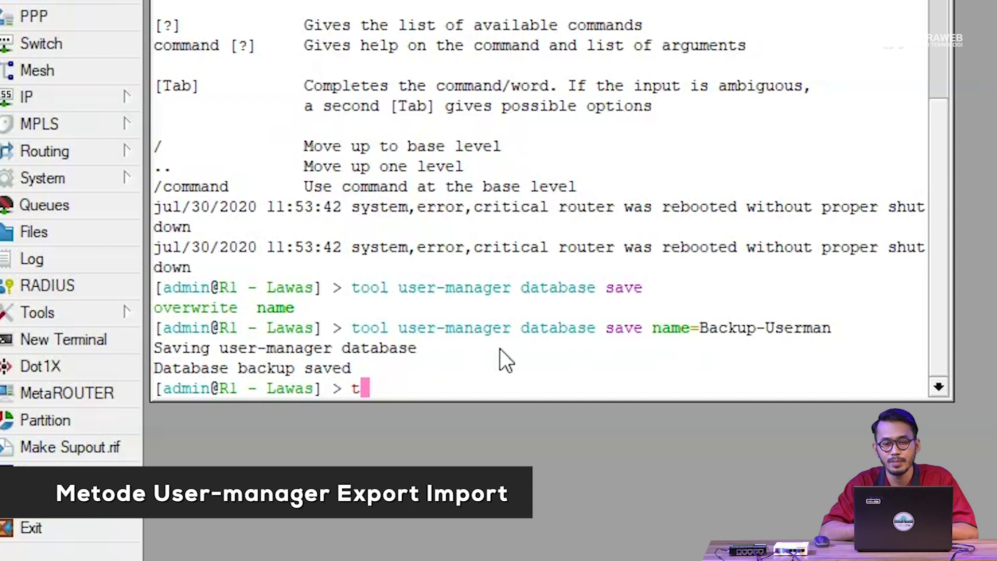
{"action": "type", "text": "oo"}
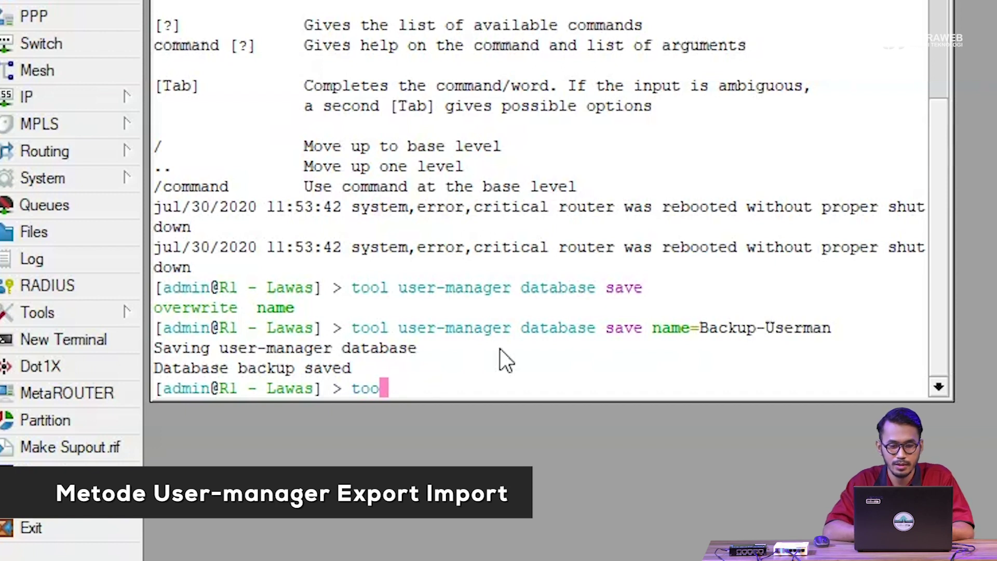
{"action": "type", "text": "l user"}
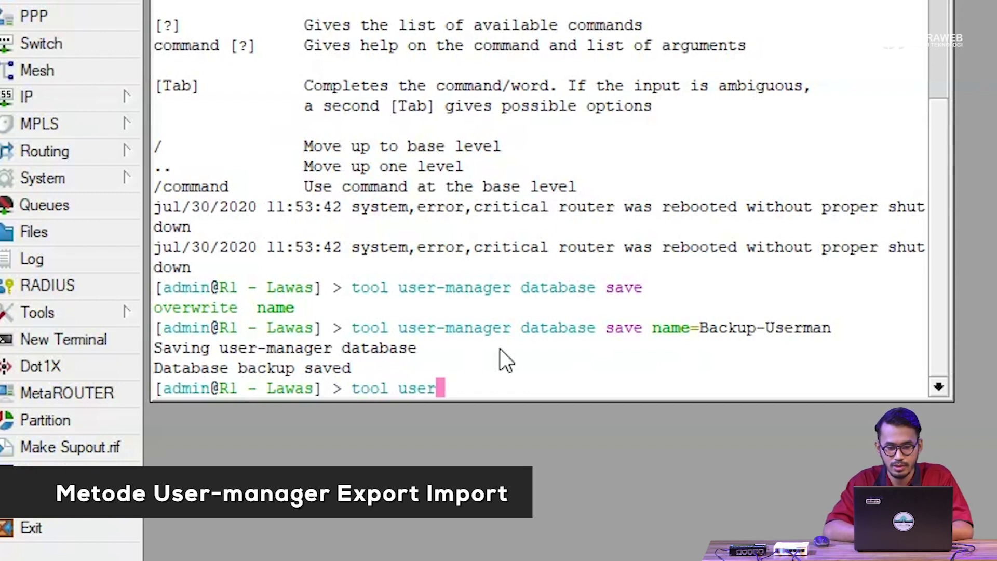
{"action": "key", "text": "Tab"}
{"action": "type", "text": "ex"}
{"action": "key", "text": "Tab"}
{"action": "type", "text": "fil"}
{"action": "key", "text": "Tab"}
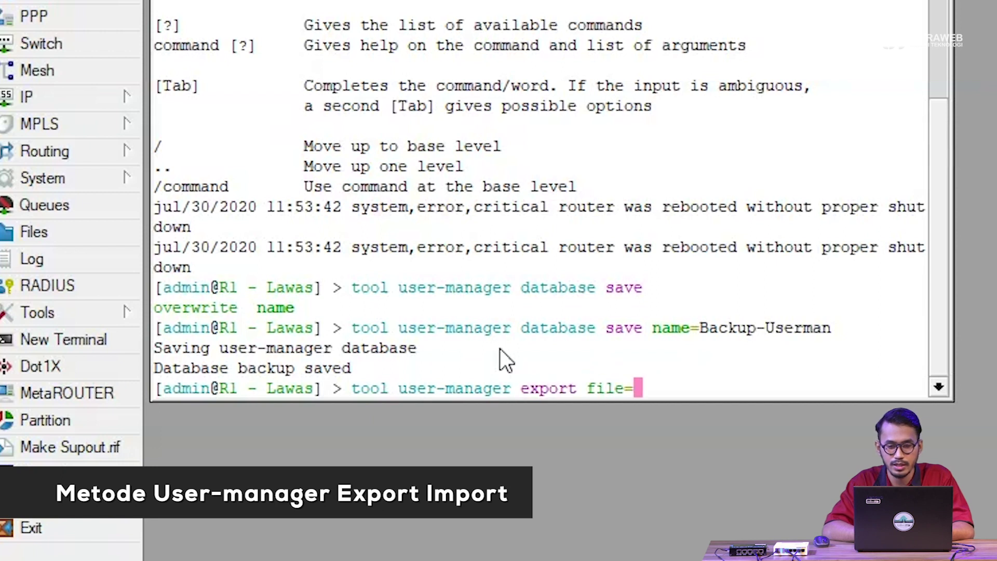
{"action": "type", "text": "Exp"}
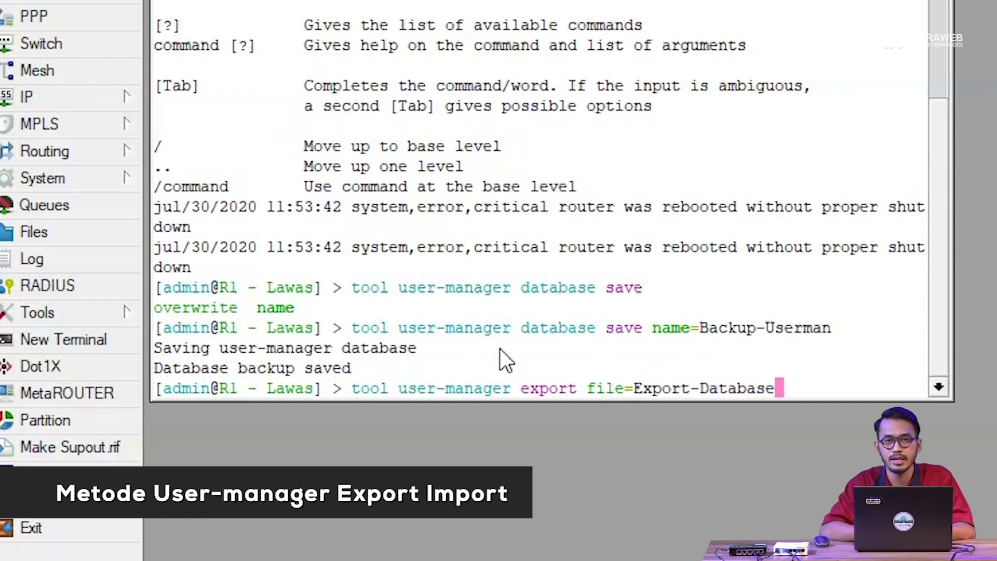
{"action": "type", "text": "ort-Database"}
{"action": "key", "text": "Return"}
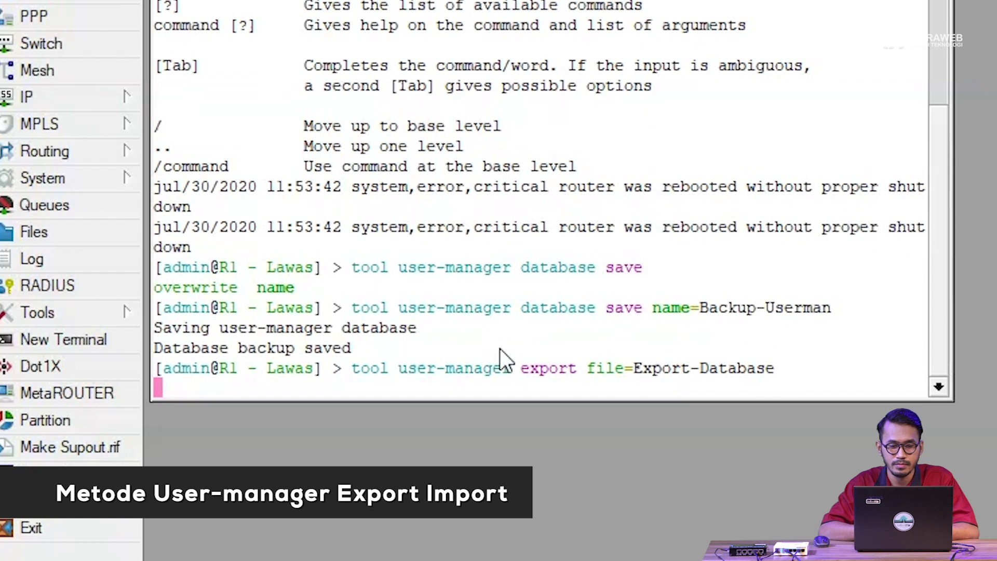